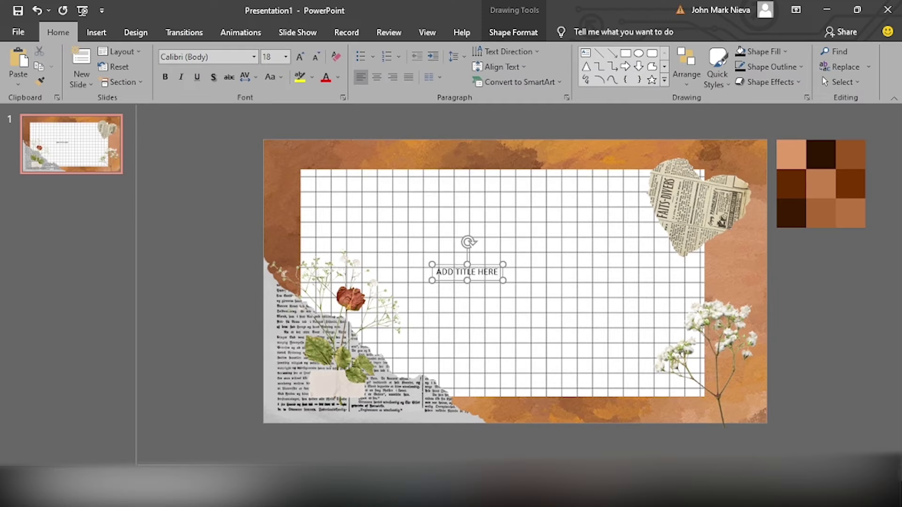
Step: Set the title to Avenir LT Std 65 Medium, enlarge it, and colour it dark brown with the eyedropper
{"action": "left_click", "coordinate": [254, 57]}
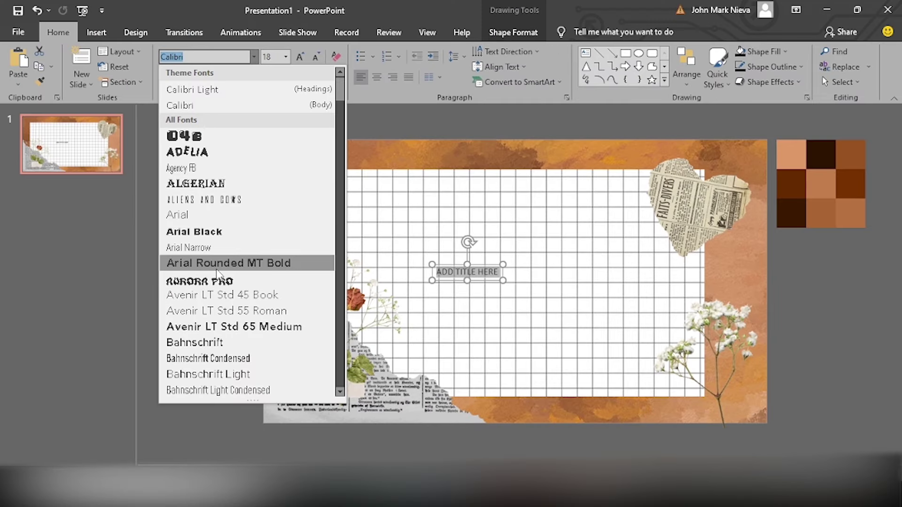
{"action": "left_click", "coordinate": [214, 326]}
{"action": "left_click", "coordinate": [303, 58]}
{"action": "left_click", "coordinate": [338, 77]}
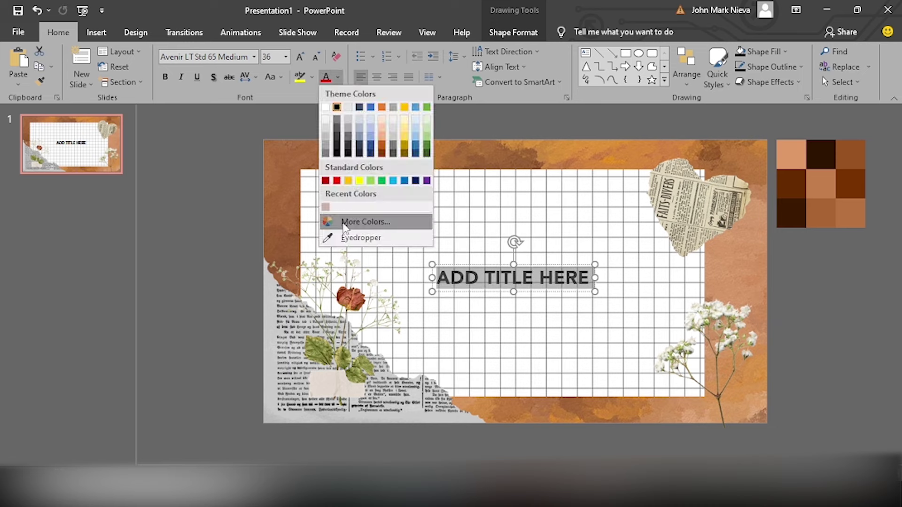
{"action": "left_click", "coordinate": [367, 235]}
{"action": "left_click", "coordinate": [795, 191]}
{"action": "left_click", "coordinate": [245, 168]}
Step: Draw an Arial text box below the title for the name line, then add a new slide
{"action": "left_click", "coordinate": [96, 31]}
{"action": "left_click", "coordinate": [539, 66]}
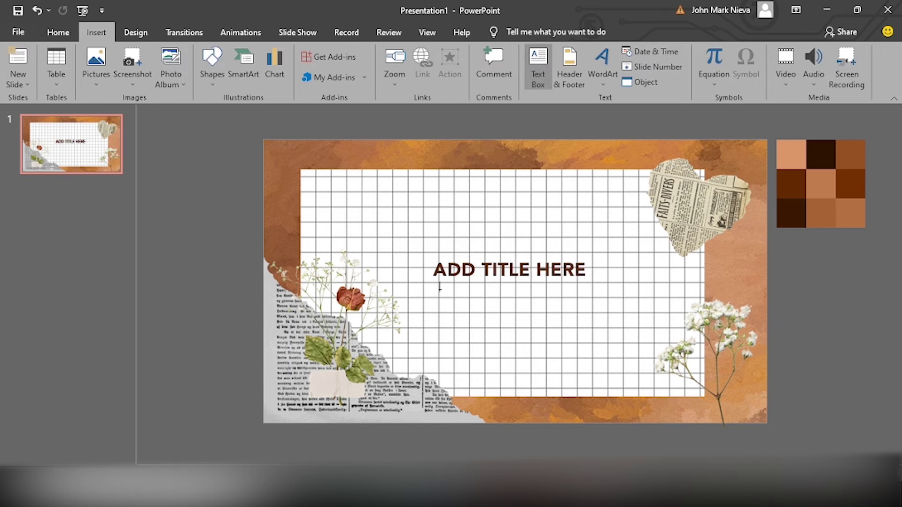
{"action": "left_click_drag", "start_coordinate": [442, 292], "coordinate": [564, 299]}
{"action": "type", "text": "INSERT YOUR NAME HERE"}
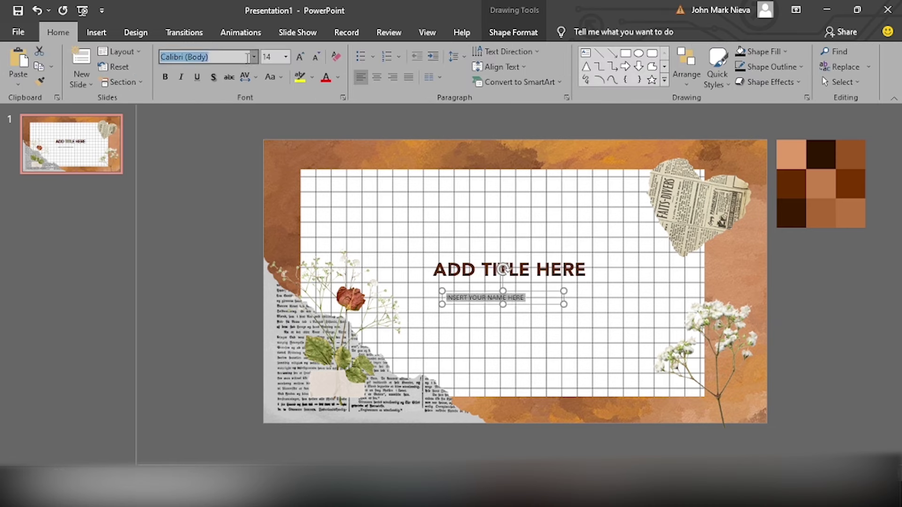
{"action": "type", "text": "Arial"}
{"action": "key", "text": "Return"}
{"action": "left_click", "coordinate": [813, 315]}
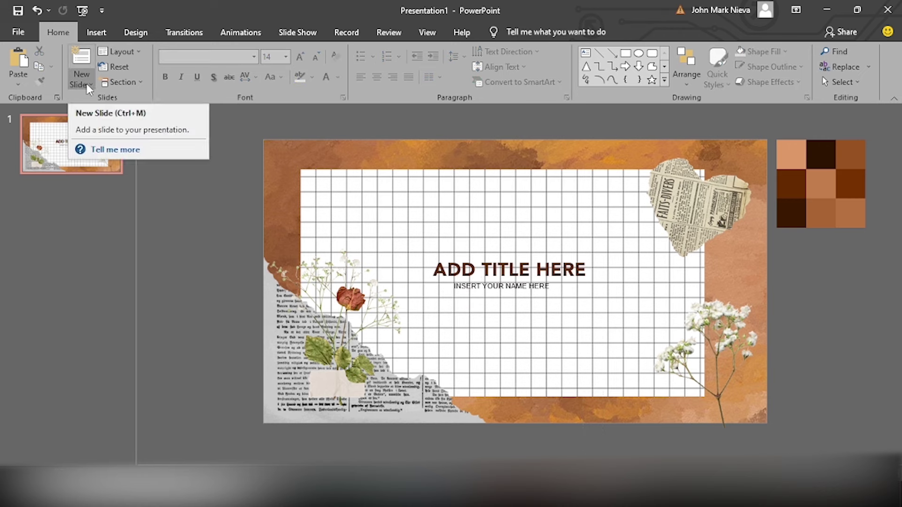
{"action": "left_click", "coordinate": [88, 85]}
{"action": "left_click", "coordinate": [105, 263]}
Step: Give slide 2 a picture-fill background and paste in a narrowed grid paper sheet
{"action": "left_click", "coordinate": [135, 32]}
{"action": "left_click", "coordinate": [843, 68]}
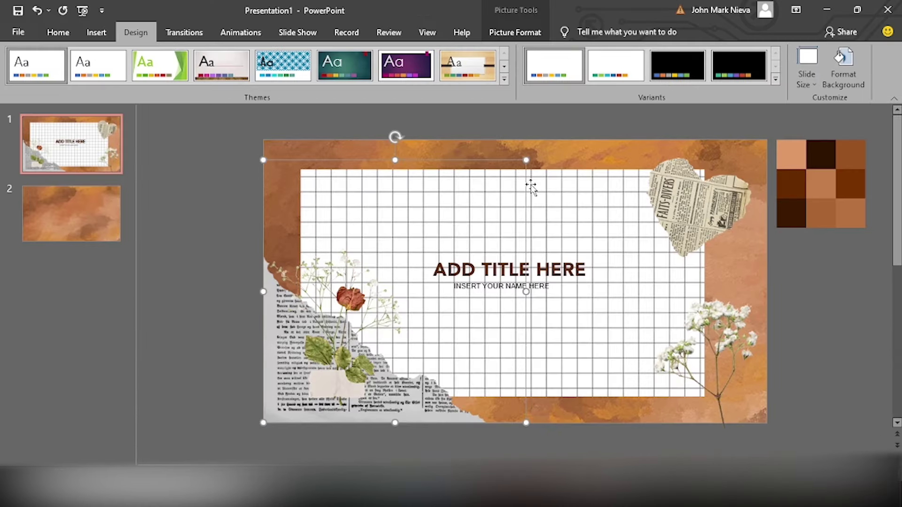
{"action": "left_click", "coordinate": [71, 213]}
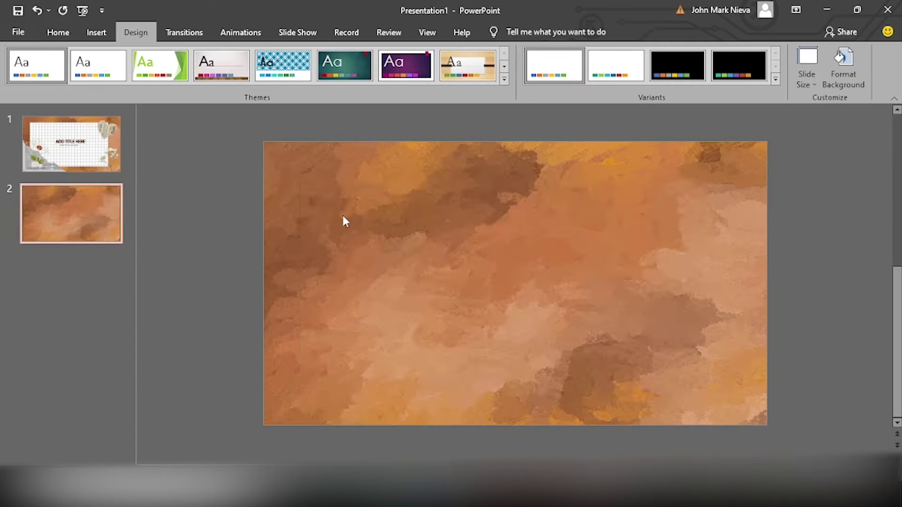
{"action": "key", "text": "ctrl+v"}
{"action": "left_click_drag", "start_coordinate": [660, 283], "coordinate": [624, 283]}
Step: Bring slide 1's newspaper scrap and flowers over, rotate the scrap, and add a text box
{"action": "left_click", "coordinate": [96, 160]}
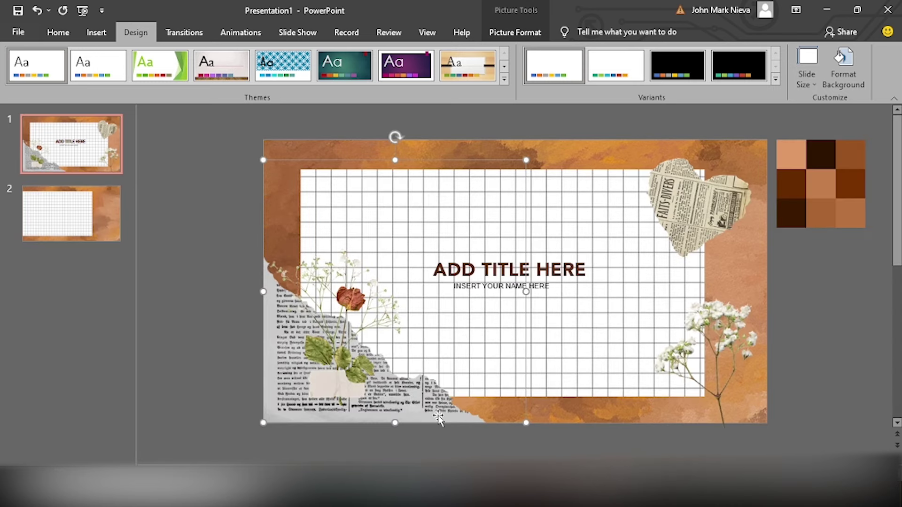
{"action": "left_click_drag", "start_coordinate": [562, 274], "coordinate": [563, 277]}
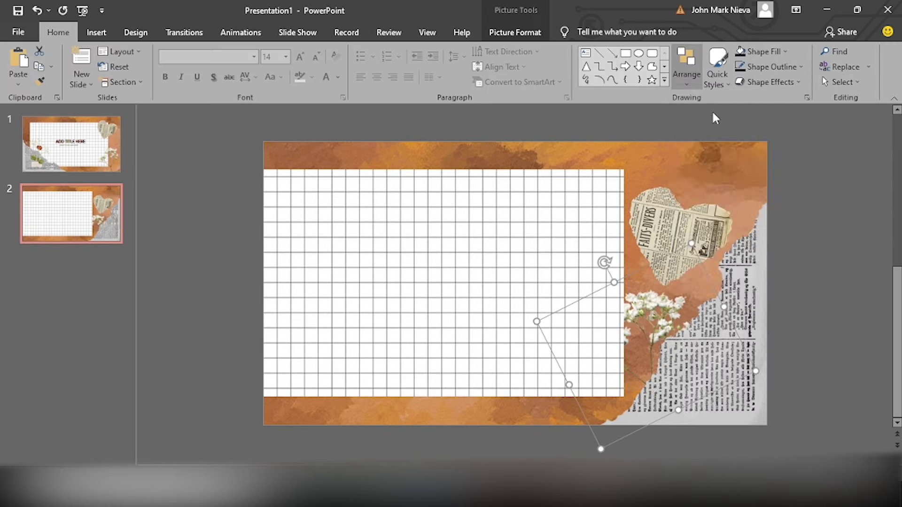
{"action": "left_click", "coordinate": [96, 32]}
{"action": "left_click", "coordinate": [538, 68]}
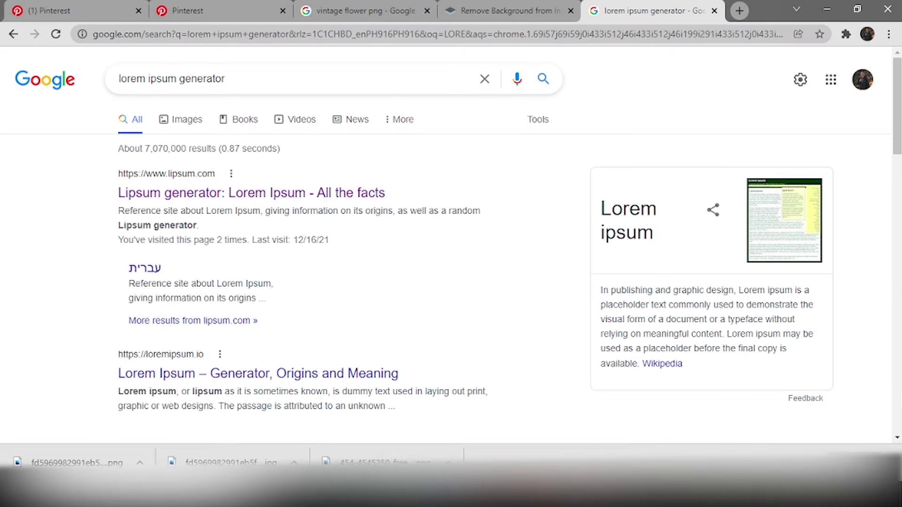
Step: Compare lorem ipsum generators and select paragraphs from loremipsum.io
{"action": "left_click", "coordinate": [256, 193]}
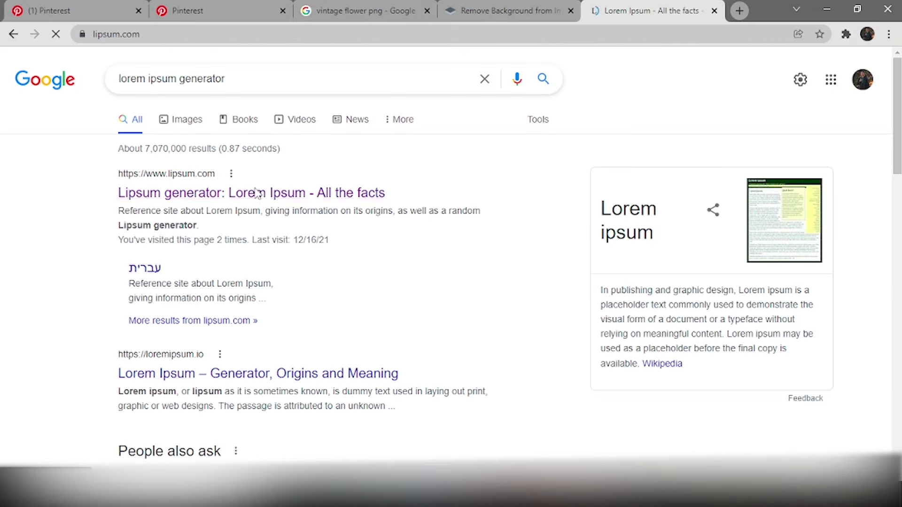
{"action": "left_click", "coordinate": [13, 34]}
{"action": "scroll", "coordinate": [288, 196], "scroll_direction": "down", "scroll_amount": 10}
{"action": "scroll", "coordinate": [301, 211], "scroll_direction": "up", "scroll_amount": 5}
{"action": "left_click", "coordinate": [310, 240]}
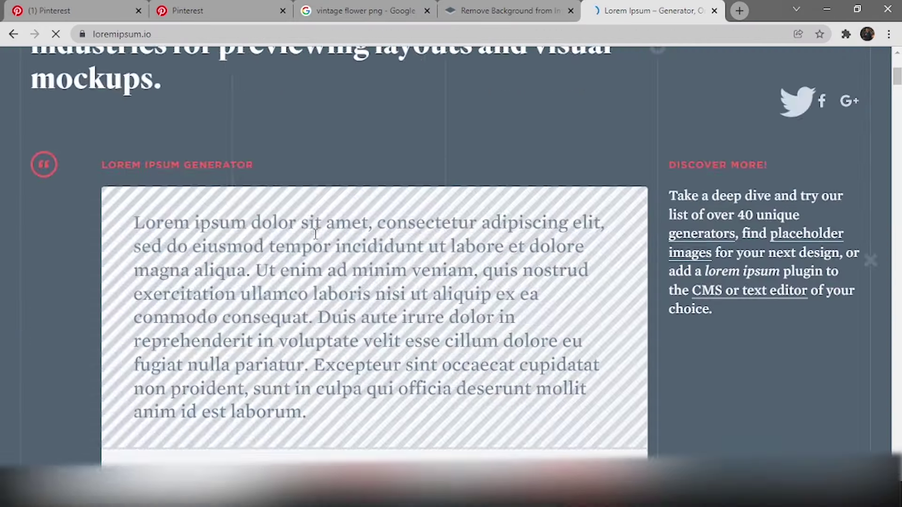
{"action": "mouse_move", "coordinate": [133, 263]}
{"action": "left_mouse_down"}
{"action": "mouse_move", "coordinate": [273, 346]}
{"action": "mouse_move", "coordinate": [169, 390]}
{"action": "left_mouse_up"}
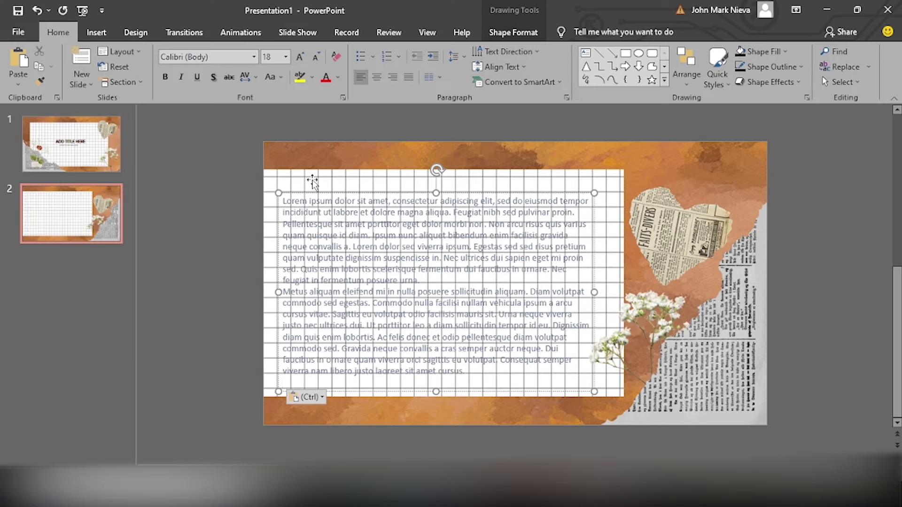
Step: Paste the lorem text onto slide 2 and try black text and a pink highlight
{"action": "key", "text": "ctrl+a"}
{"action": "left_click", "coordinate": [338, 77]}
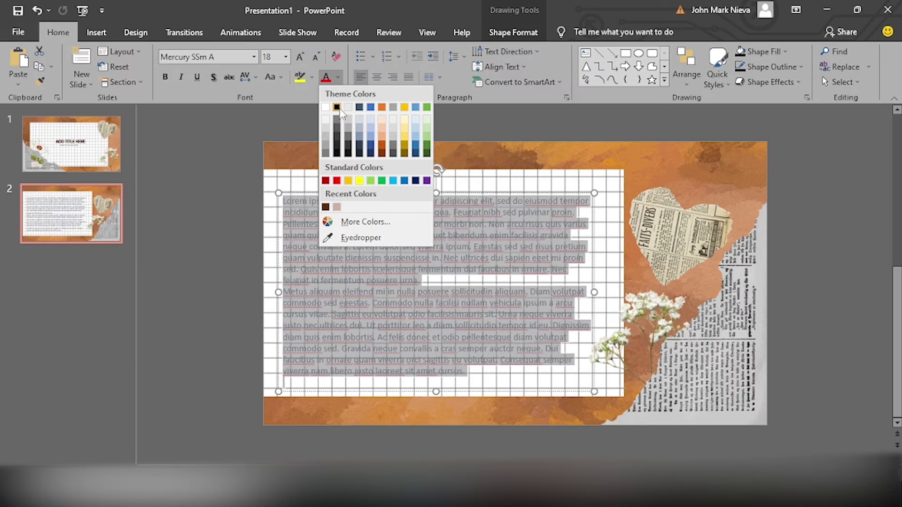
{"action": "left_click", "coordinate": [337, 107]}
{"action": "left_click", "coordinate": [453, 184]}
{"action": "left_click", "coordinate": [426, 207]}
{"action": "key", "text": "ctrl+a"}
{"action": "left_click", "coordinate": [337, 77]}
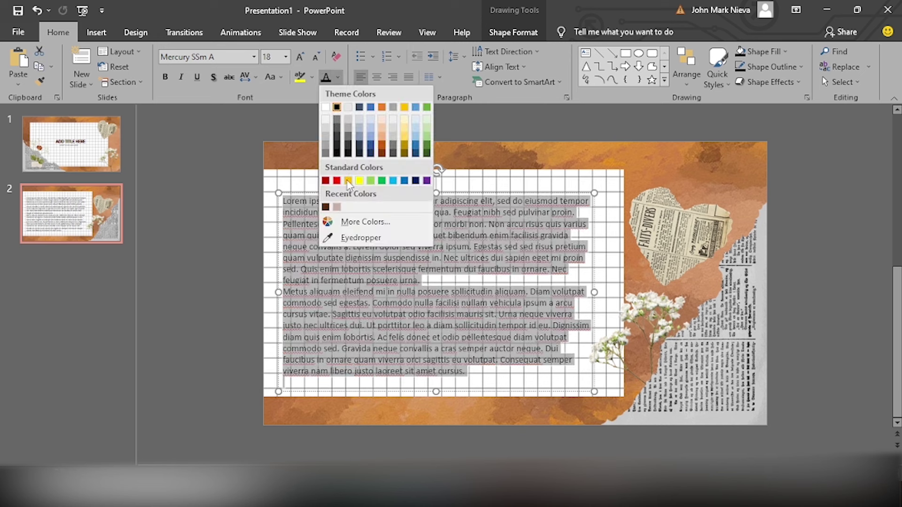
{"action": "left_click", "coordinate": [340, 109]}
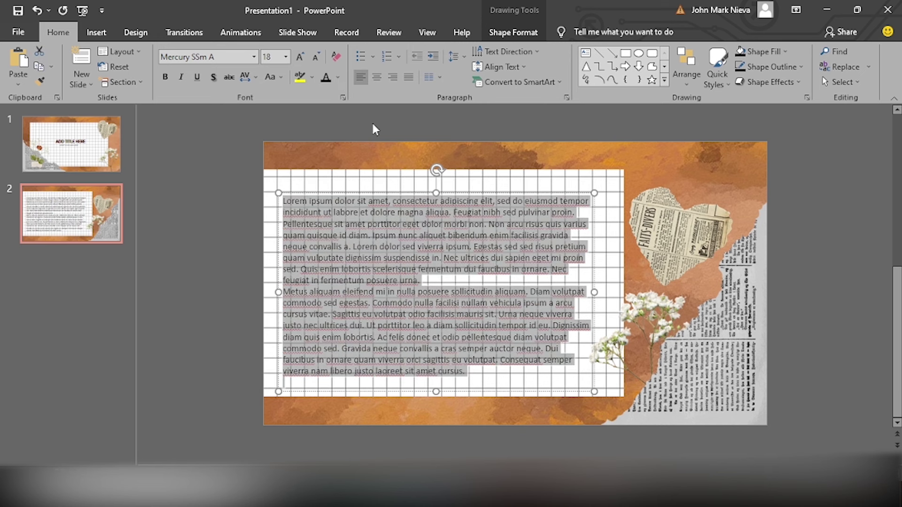
{"action": "left_click", "coordinate": [312, 77]}
{"action": "left_click", "coordinate": [302, 167]}
{"action": "left_click", "coordinate": [218, 263]}
Step: Give all the lorem text a dark brown highlight and white font colour
{"action": "left_click", "coordinate": [282, 204]}
{"action": "key", "text": "ctrl+a"}
{"action": "left_click", "coordinate": [312, 77]}
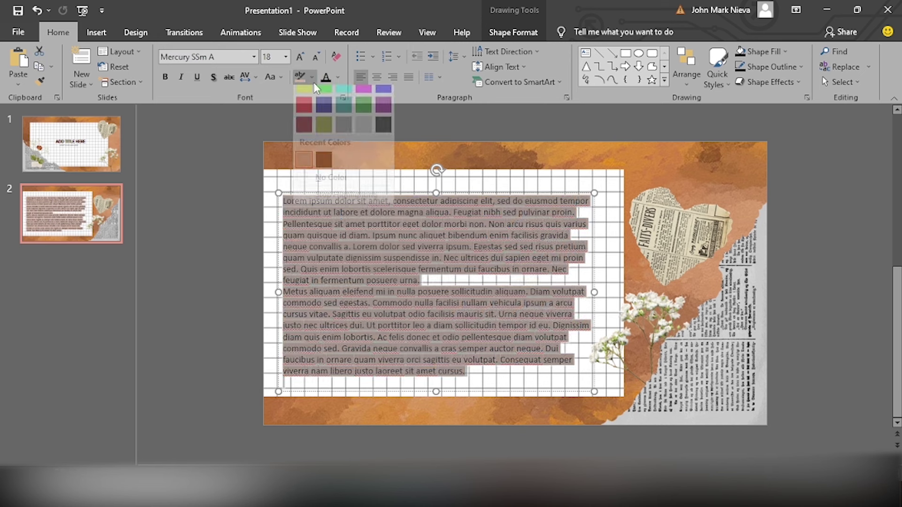
{"action": "left_click", "coordinate": [310, 126]}
{"action": "left_click", "coordinate": [338, 77]}
{"action": "left_click", "coordinate": [343, 184]}
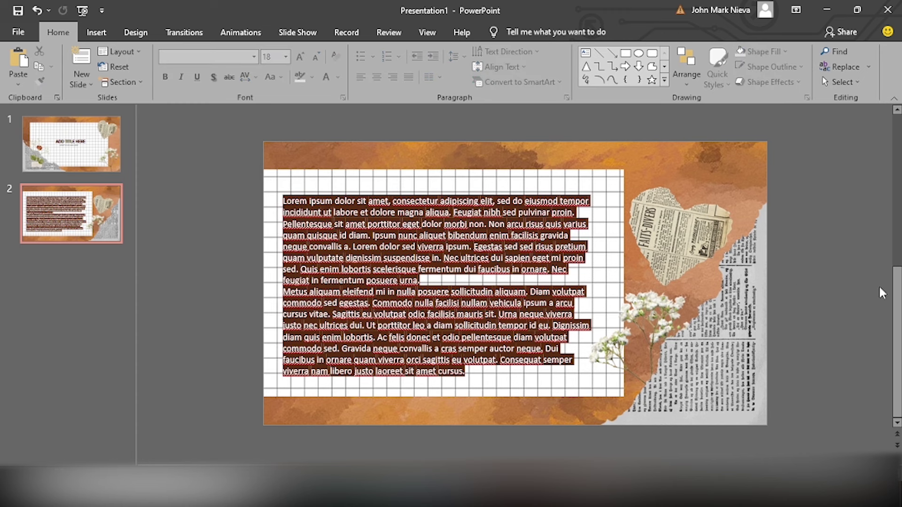
Step: Add a third slide with the watercolor image as its picture-fill background
{"action": "left_click", "coordinate": [81, 58]}
{"action": "left_click", "coordinate": [135, 31]}
{"action": "left_click", "coordinate": [844, 66]}
{"action": "left_click", "coordinate": [743, 223]}
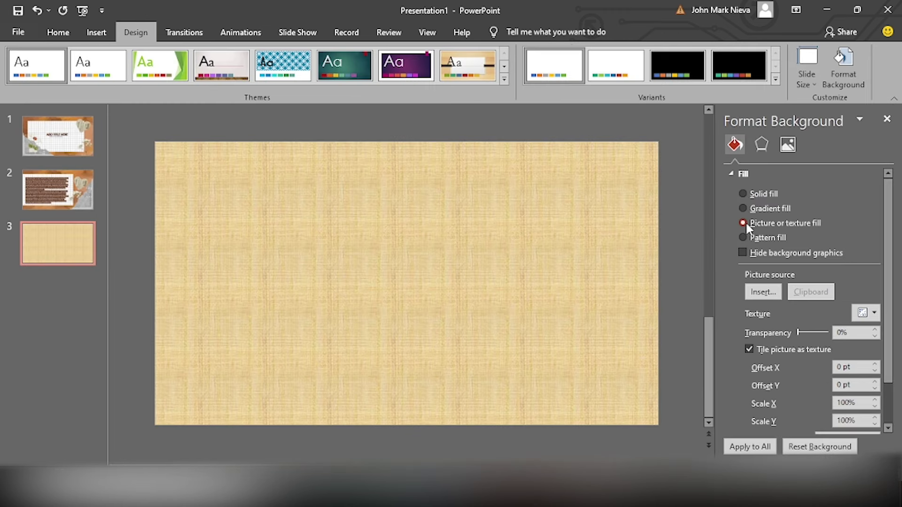
{"action": "left_click", "coordinate": [761, 288]}
{"action": "left_click", "coordinate": [558, 252]}
{"action": "left_click", "coordinate": [334, 294]}
{"action": "left_click", "coordinate": [886, 119]}
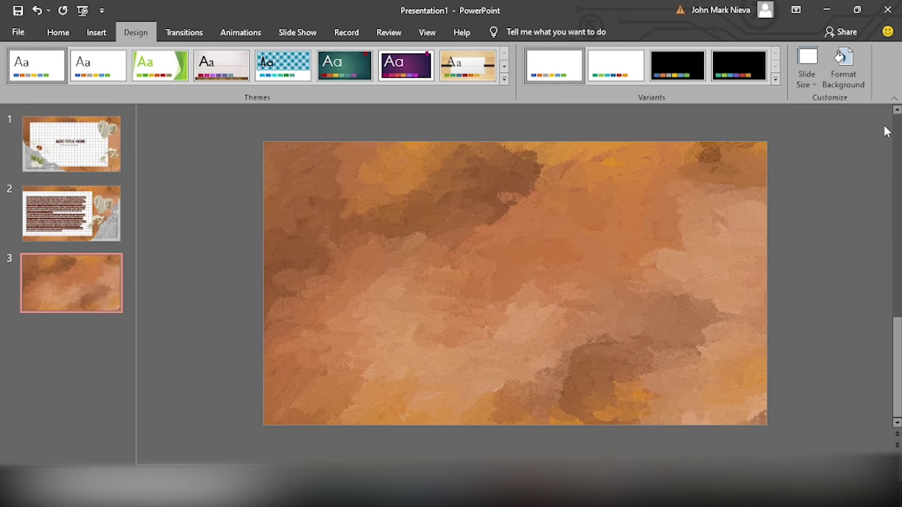
{"action": "left_click", "coordinate": [96, 32]}
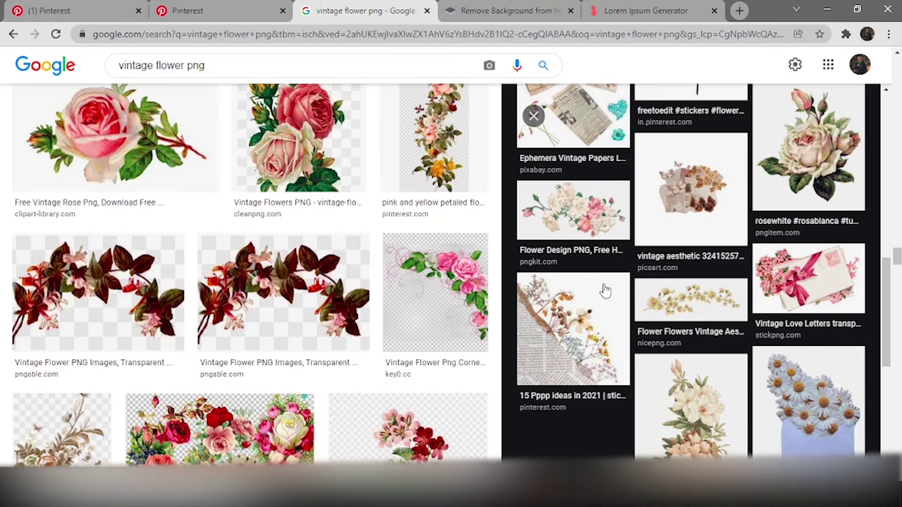
Step: Open the daisy-and-newspaper collage from the vintage flower png image results
{"action": "left_click", "coordinate": [605, 291]}
{"action": "scroll", "coordinate": [658, 282], "scroll_direction": "down", "scroll_amount": 5}
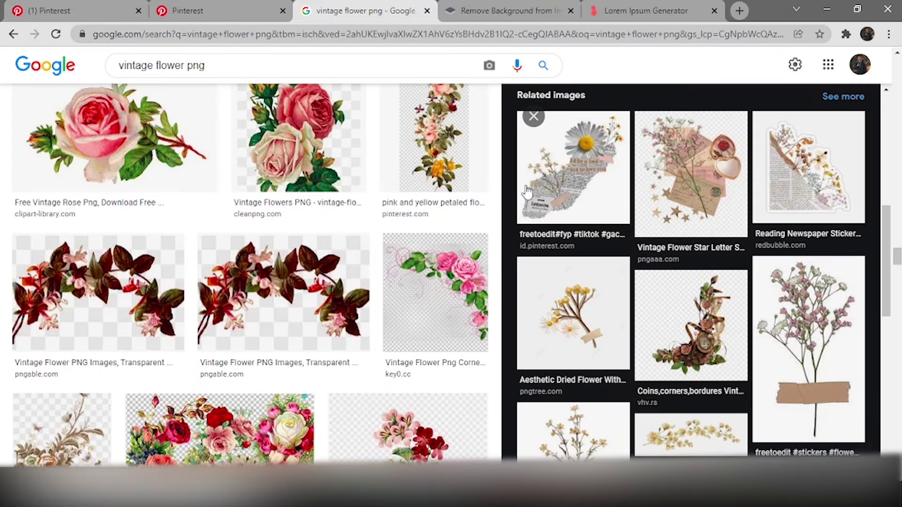
{"action": "left_click", "coordinate": [573, 169]}
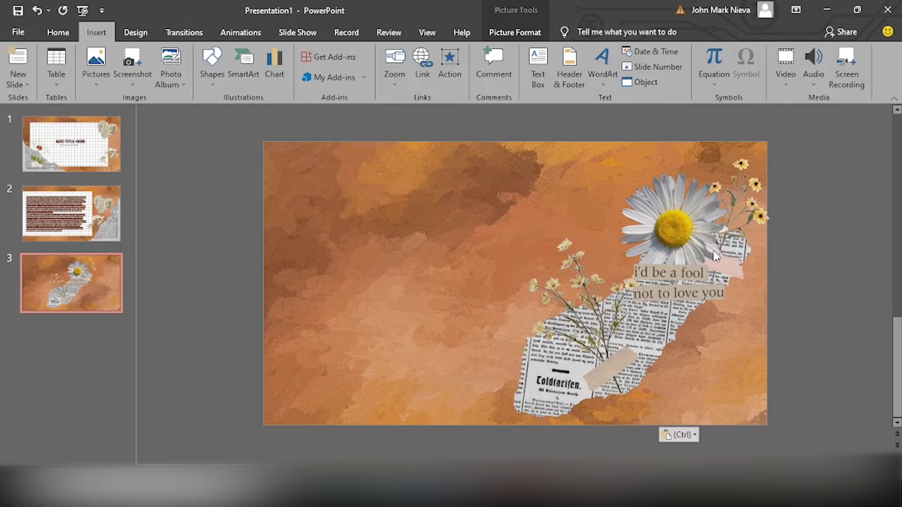
Step: Search Google Images for 'polaroid photo frame png' and open a polaroid frame image
{"action": "type", "text": "P"}
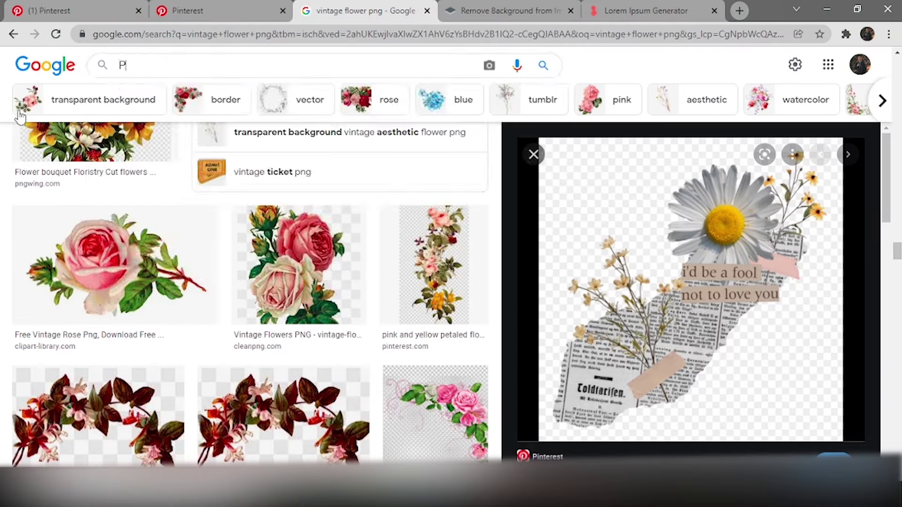
{"action": "type", "text": "hoto"}
{"action": "key", "text": "Down"}
{"action": "key", "text": "Return"}
{"action": "scroll", "coordinate": [465, 157], "scroll_direction": "down", "scroll_amount": 3}
{"action": "left_click", "coordinate": [119, 65]}
{"action": "type", "text": "polaroid"}
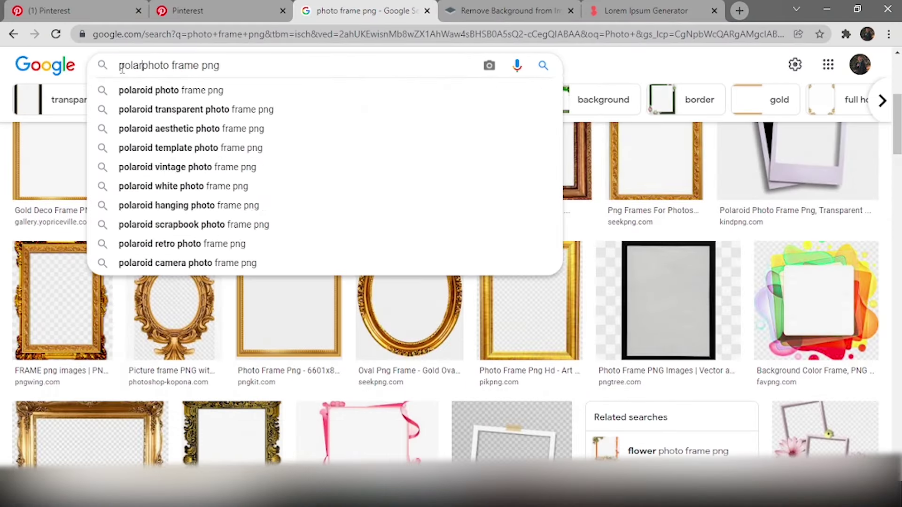
{"action": "key", "text": "Return"}
{"action": "left_click", "coordinate": [216, 235]}
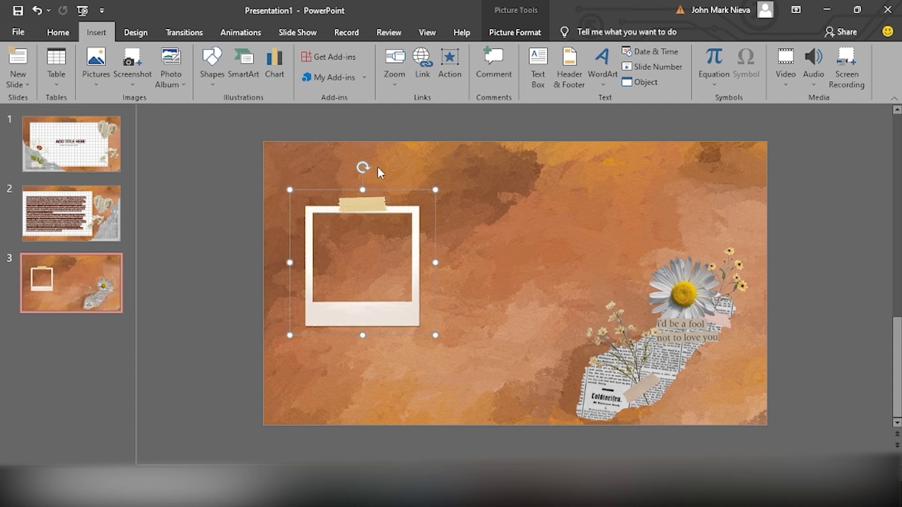
Step: Duplicate the polaroid frame to the right and shift the daisy collage further right
{"action": "left_click_drag", "start_coordinate": [401, 295], "coordinate": [546, 295]}
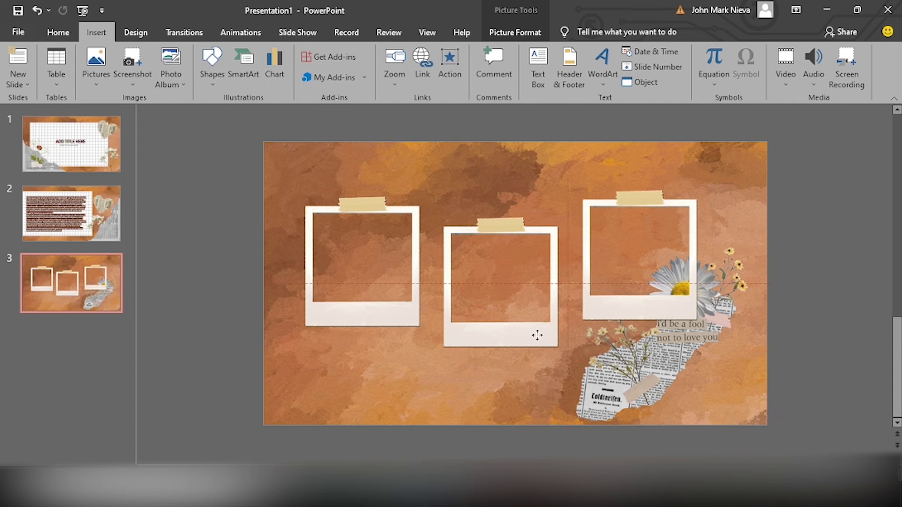
{"action": "left_click", "coordinate": [667, 357]}
{"action": "left_click_drag", "start_coordinate": [677, 357], "coordinate": [707, 364]}
Step: Paste the TV-and-chair photo and move it into the middle polaroid frame
{"action": "left_click", "coordinate": [169, 133]}
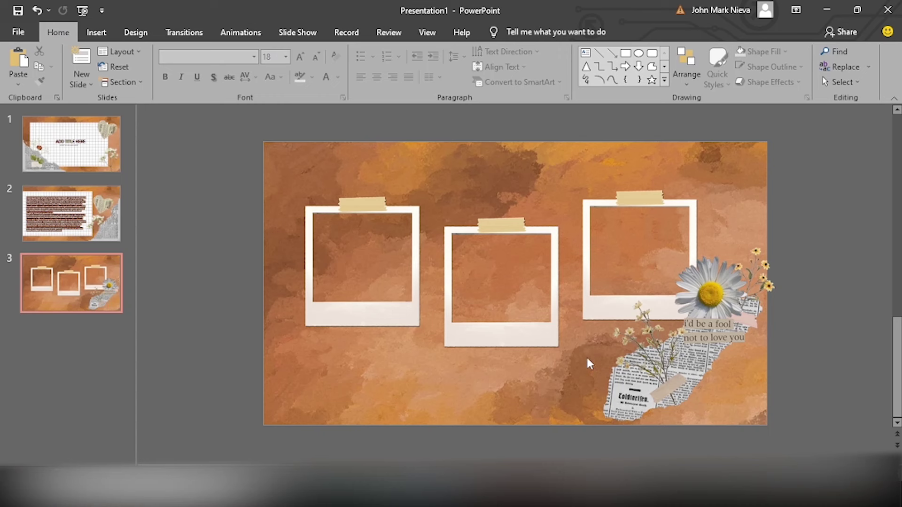
{"action": "key", "text": "ctrl+v"}
{"action": "left_click_drag", "start_coordinate": [513, 316], "coordinate": [540, 296]}
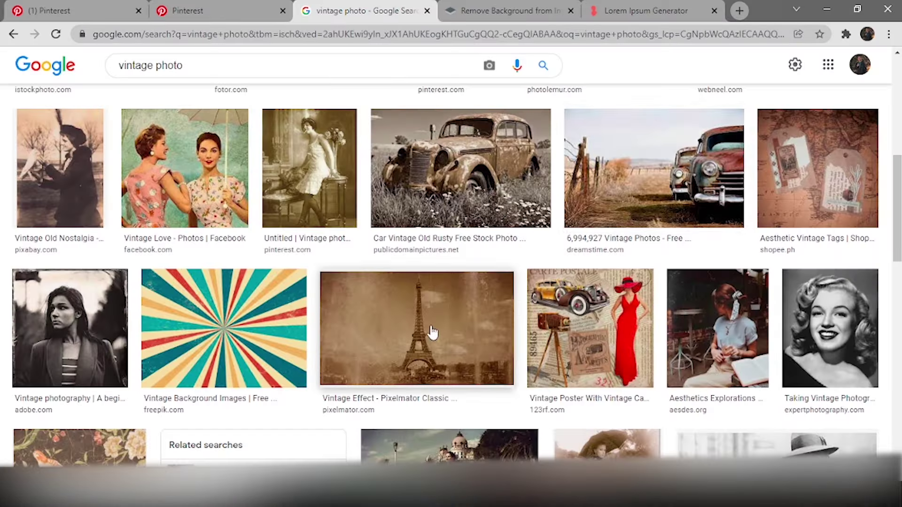
Step: Place the Eiffel Tower photo in the right frame and add shadows to both photos
{"action": "key", "text": "ctrl+v"}
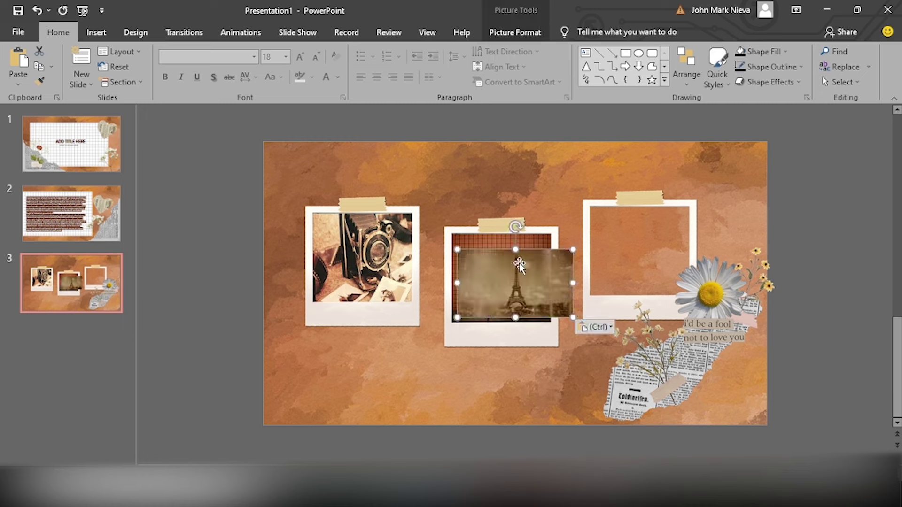
{"action": "left_click_drag", "start_coordinate": [558, 303], "coordinate": [693, 272]}
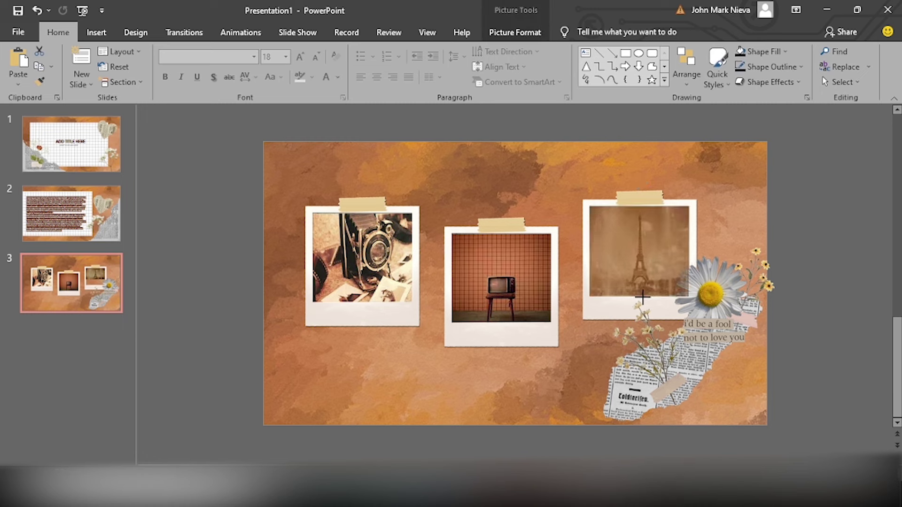
{"action": "left_click", "coordinate": [851, 300]}
{"action": "left_click", "coordinate": [769, 82]}
{"action": "mouse_move", "coordinate": [778, 137]}
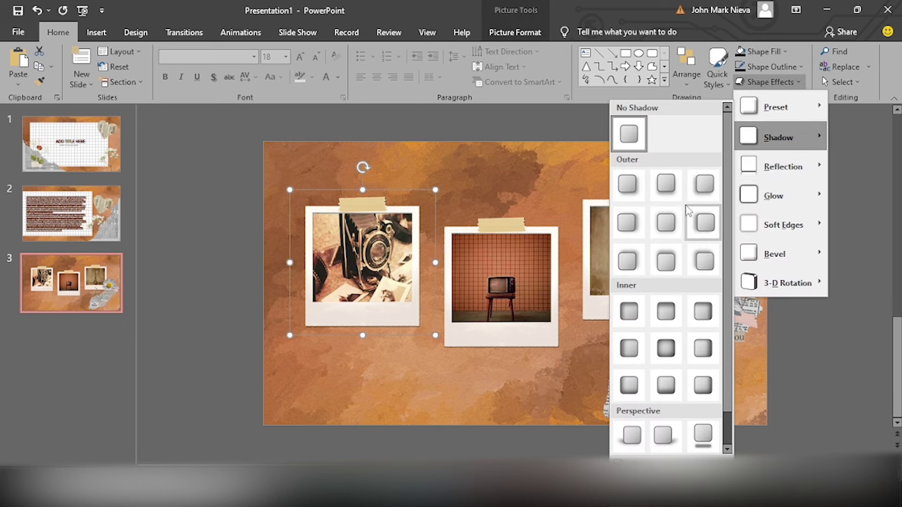
{"action": "left_click", "coordinate": [705, 222]}
{"action": "left_click", "coordinate": [639, 253]}
{"action": "left_click", "coordinate": [769, 82]}
{"action": "left_click", "coordinate": [848, 215]}
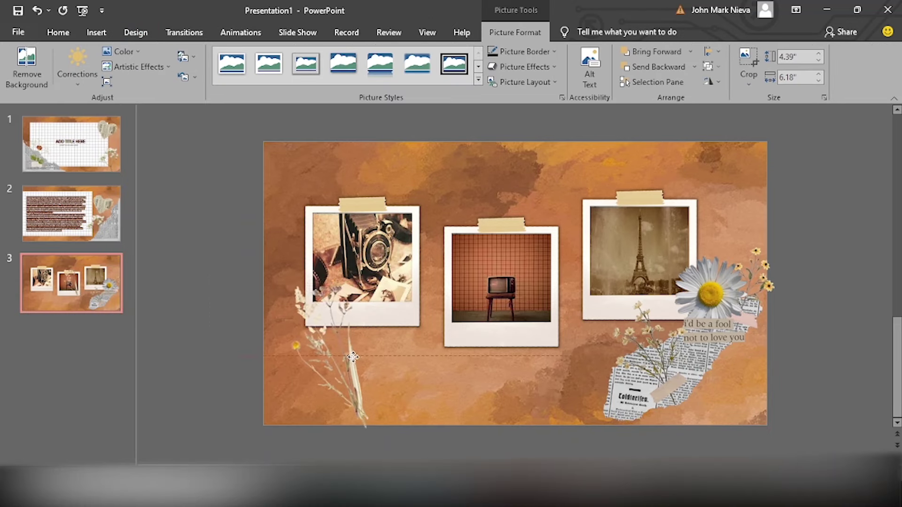
Step: Nudge the dried flower sprig slightly down and to the left
{"action": "left_click_drag", "start_coordinate": [338, 330], "coordinate": [331, 336]}
{"action": "left_click", "coordinate": [867, 227]}
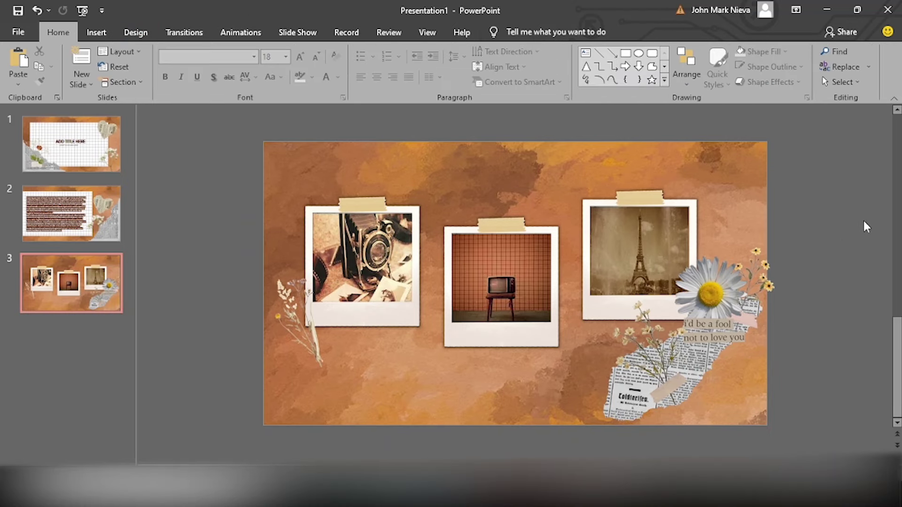
{"action": "left_click", "coordinate": [393, 329]}
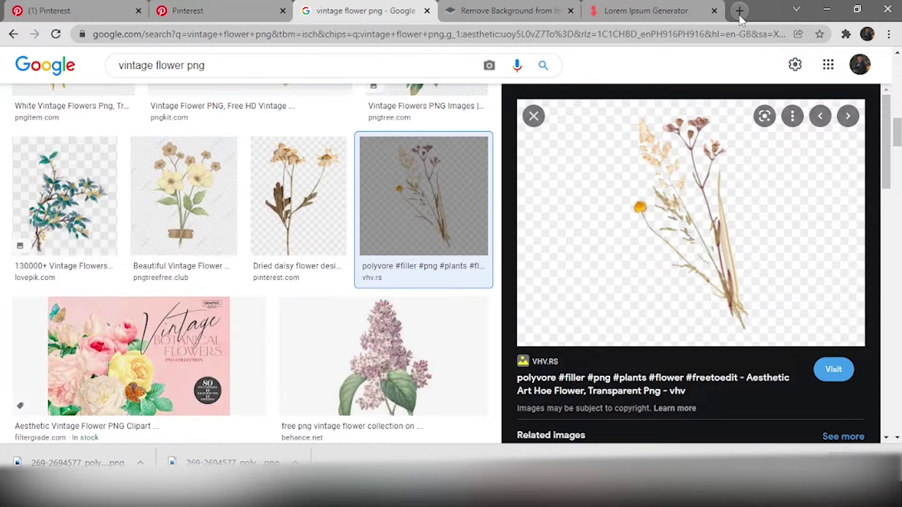
Step: Find a crumpled paper background in Google Images, copy it, and paste it onto slide 3
{"action": "left_click", "coordinate": [739, 10]}
{"action": "type", "text": "paper"}
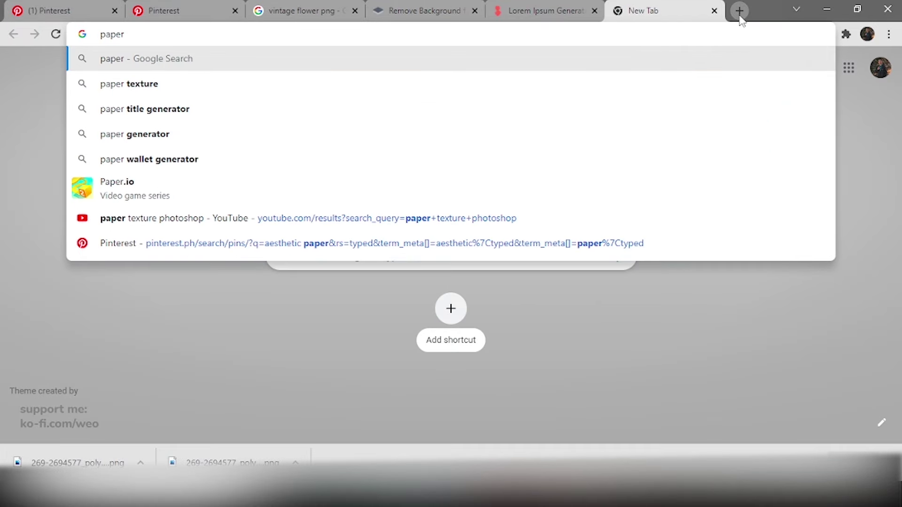
{"action": "type", "text": " crumpled ba"}
{"action": "key", "text": "BackSpace"}
{"action": "type", "text": "um"}
{"action": "left_click", "coordinate": [178, 83]}
{"action": "left_click", "coordinate": [187, 119]}
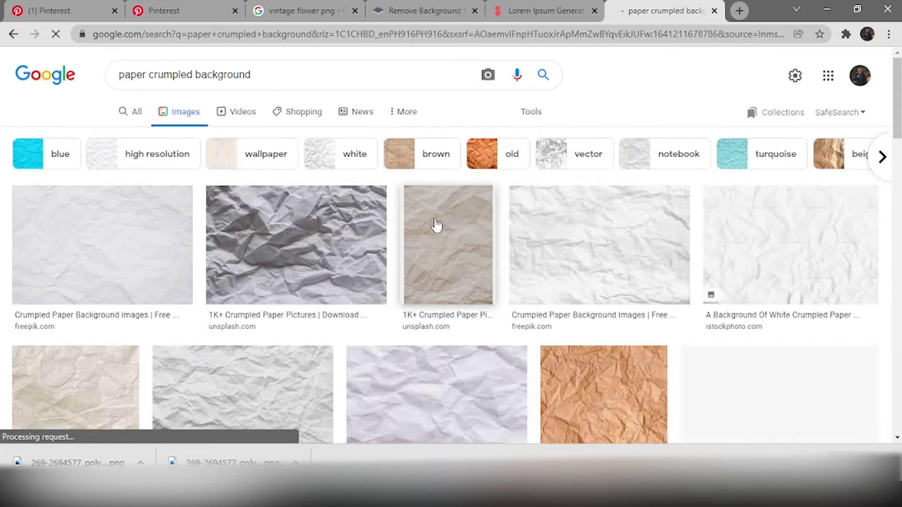
{"action": "left_click", "coordinate": [584, 232]}
{"action": "right_click", "coordinate": [685, 217]}
{"action": "left_click", "coordinate": [715, 366]}
{"action": "key", "text": "ctrl+v"}
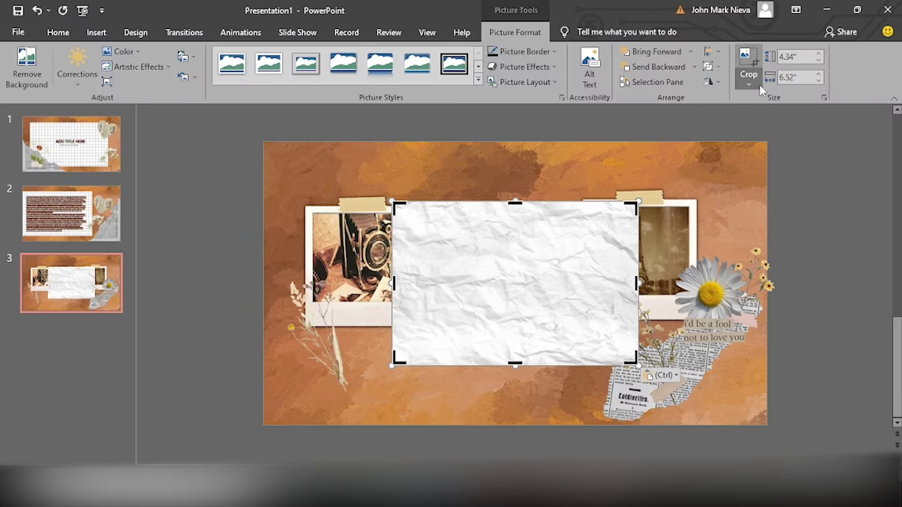
Step: Crop the crumpled paper to an oval, shrink it to a small circle, and send it backward
{"action": "left_click", "coordinate": [749, 85]}
{"action": "left_click", "coordinate": [613, 160]}
{"action": "left_click_drag", "start_coordinate": [637, 365], "coordinate": [463, 274]}
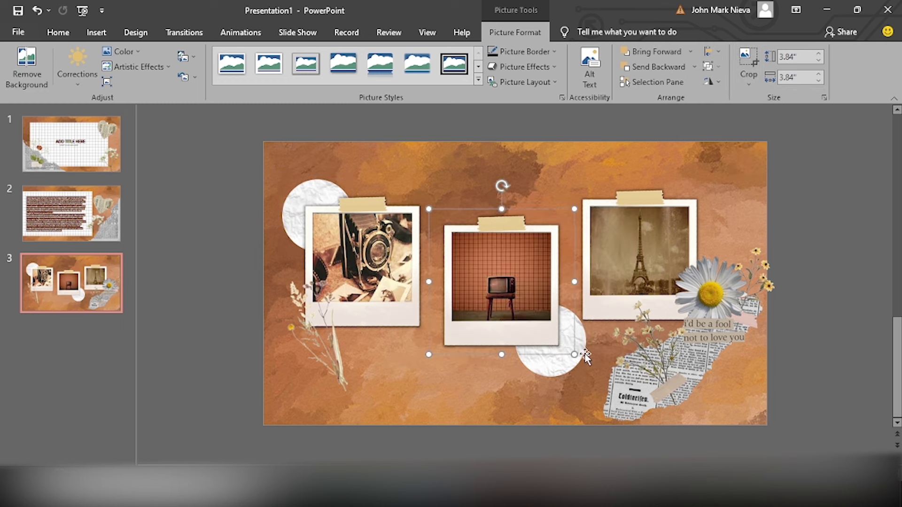
{"action": "left_click", "coordinate": [699, 66]}
{"action": "left_click", "coordinate": [819, 195]}
Step: Add a new blank slide 4 and begin giving it a picture-fill background
{"action": "left_click", "coordinate": [81, 64]}
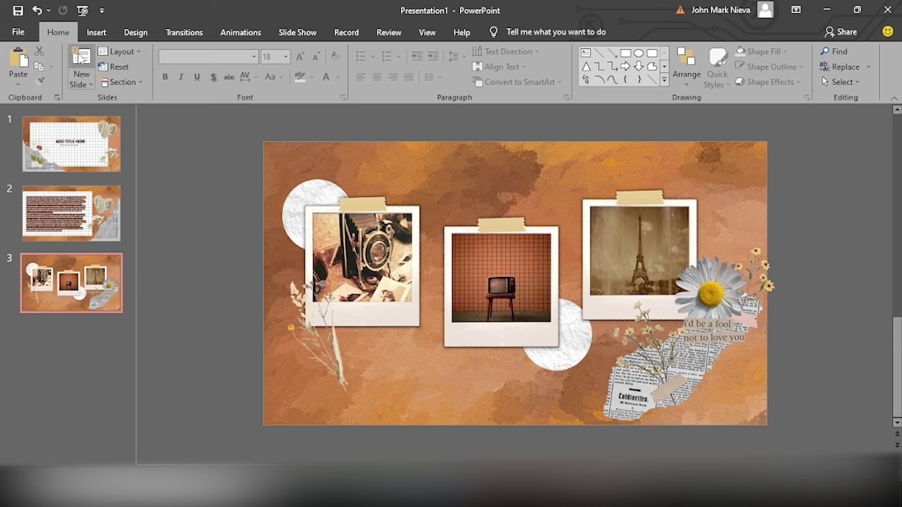
{"action": "left_click", "coordinate": [135, 32]}
{"action": "left_click", "coordinate": [844, 66]}
{"action": "left_click", "coordinate": [742, 223]}
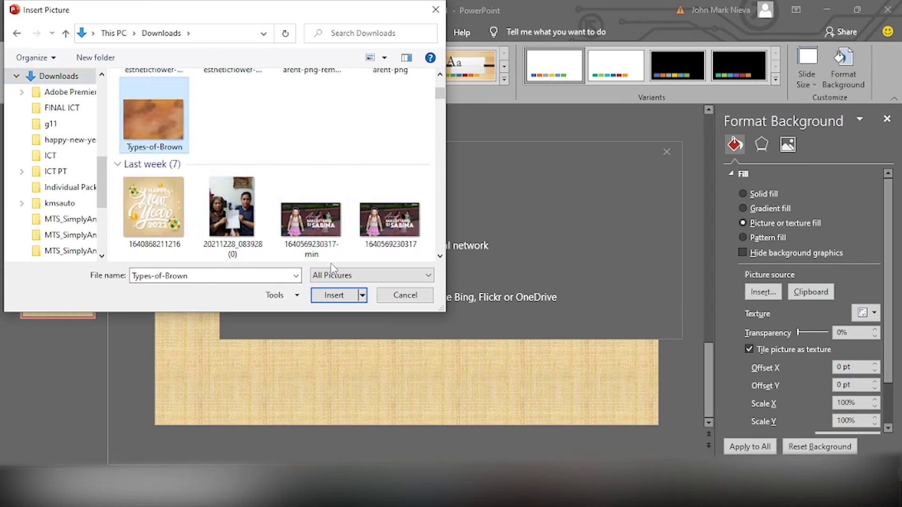
Step: Apply the Types-of-Brown background to slide 4 and paste a cropped copy of slide 1's grid paper
{"action": "left_click", "coordinate": [330, 294]}
{"action": "left_click", "coordinate": [109, 147]}
{"action": "left_click", "coordinate": [573, 171]}
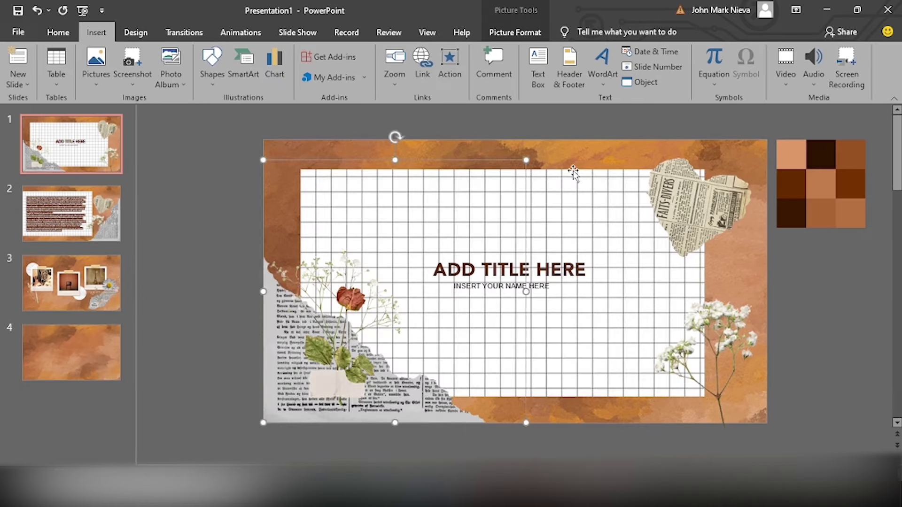
{"action": "key", "text": "ctrl+c"}
{"action": "left_click", "coordinate": [104, 343]}
{"action": "key", "text": "ctrl+v"}
{"action": "left_click", "coordinate": [752, 77]}
{"action": "left_click", "coordinate": [826, 237]}
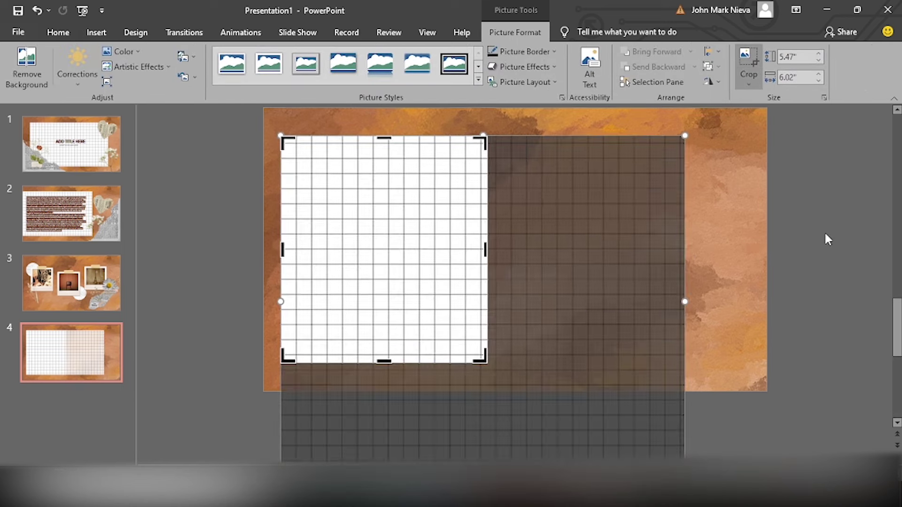
{"action": "left_click", "coordinate": [211, 352]}
Step: Copy slide 1's newspaper heart onto slide 4 over the grid's top-right corner
{"action": "left_click", "coordinate": [71, 144]}
{"action": "key", "text": "ctrl+c"}
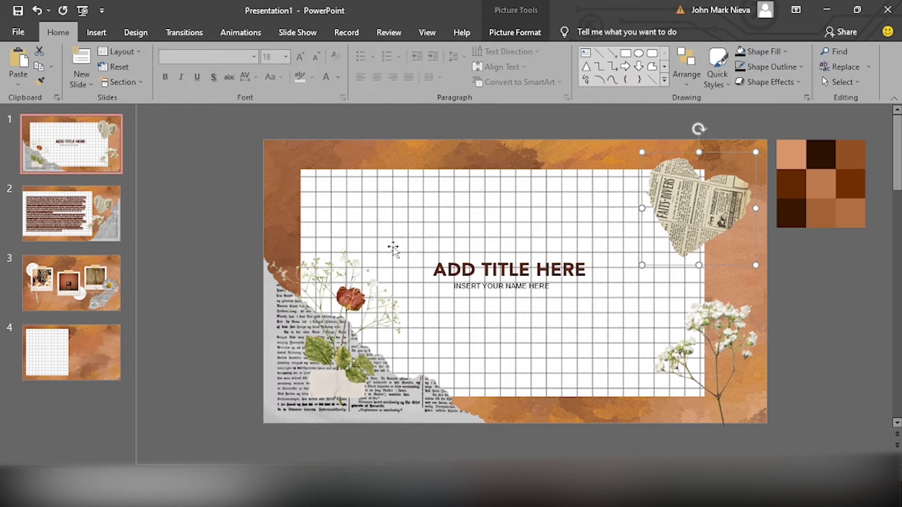
{"action": "left_click", "coordinate": [71, 353]}
{"action": "key", "text": "ctrl+v"}
{"action": "left_click_drag", "start_coordinate": [695, 202], "coordinate": [475, 202]}
{"action": "left_click", "coordinate": [71, 283]}
Step: Copy the middle polaroid frame onto slide 4 and move it over the grid
{"action": "left_click", "coordinate": [469, 234]}
{"action": "key", "text": "ctrl+c"}
{"action": "left_click", "coordinate": [72, 352]}
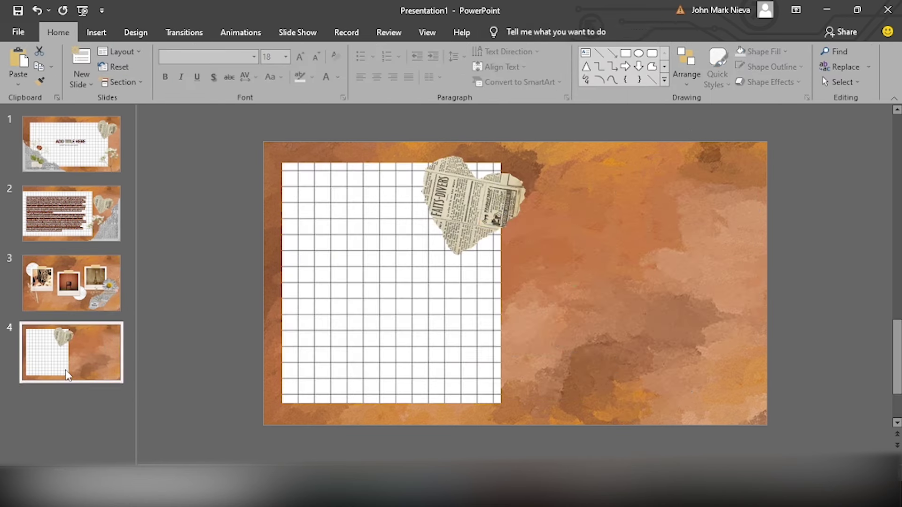
{"action": "key", "text": "ctrl+v"}
{"action": "left_click_drag", "start_coordinate": [556, 320], "coordinate": [498, 357]}
Step: Paste the brown crumpled paper at the grid's lower right and send it behind the grid
{"action": "key", "text": "Delete"}
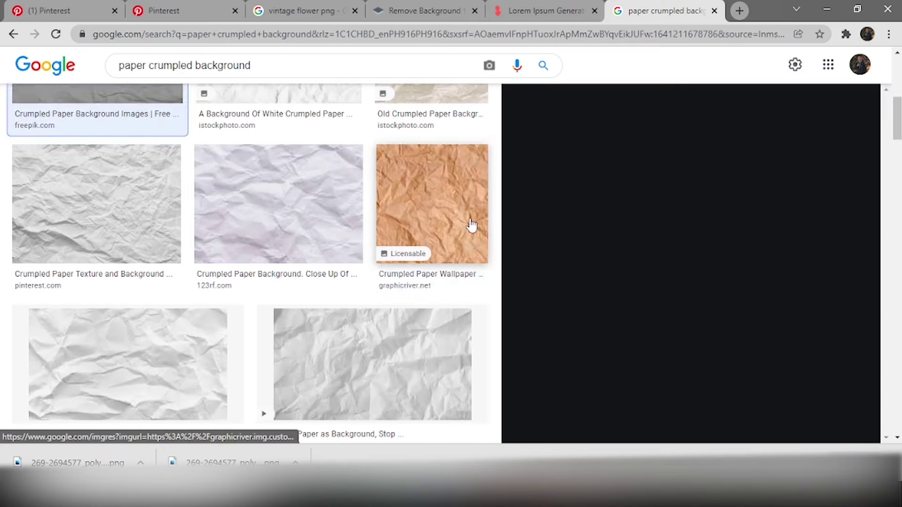
{"action": "key", "text": "ctrl+v"}
{"action": "left_click_drag", "start_coordinate": [639, 409], "coordinate": [472, 376]}
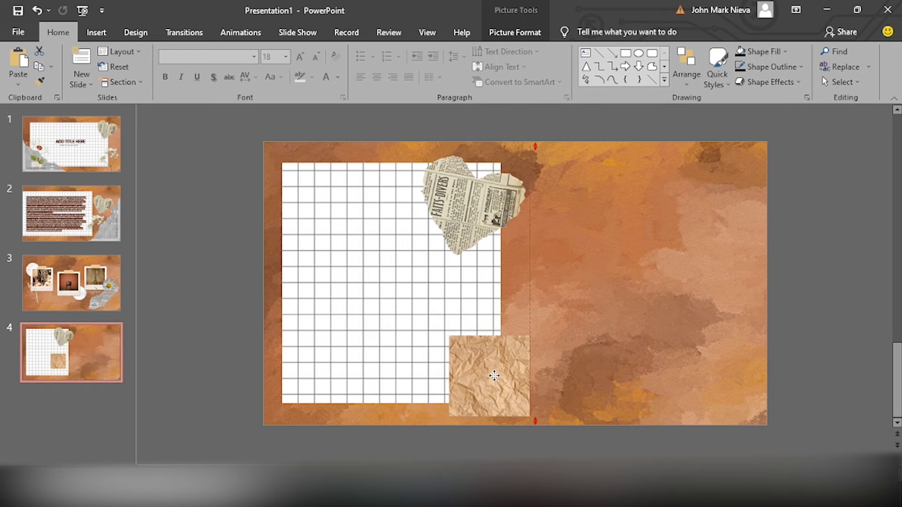
{"action": "left_click", "coordinate": [686, 75]}
Step: Browse the effects and shadow options for the grid paper
{"action": "left_click", "coordinate": [705, 136]}
{"action": "left_click", "coordinate": [427, 246]}
{"action": "left_click", "coordinate": [767, 82]}
{"action": "left_click", "coordinate": [516, 357]}
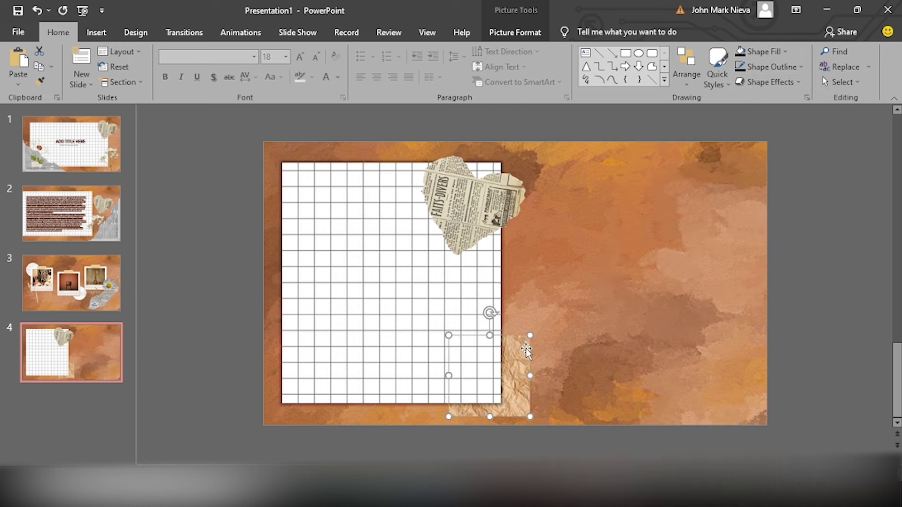
Step: Copy slide 1's white flower sprig onto slide 4 along the grid's lower edge
{"action": "scroll", "coordinate": [609, 310], "scroll_direction": "up", "scroll_amount": 1}
{"action": "scroll", "coordinate": [609, 309], "scroll_direction": "down", "scroll_amount": 1}
{"action": "scroll", "coordinate": [609, 309], "scroll_direction": "up", "scroll_amount": 2}
{"action": "scroll", "coordinate": [610, 310], "scroll_direction": "up", "scroll_amount": 1}
{"action": "left_click", "coordinate": [684, 362]}
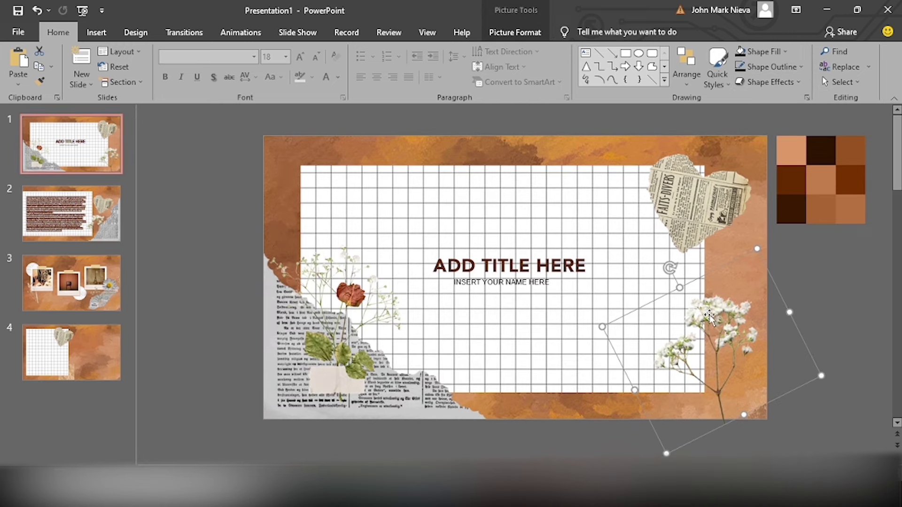
{"action": "key", "text": "ctrl+c"}
{"action": "scroll", "coordinate": [685, 362], "scroll_direction": "down", "scroll_amount": 3}
{"action": "key", "text": "ctrl+v"}
{"action": "left_click_drag", "start_coordinate": [705, 363], "coordinate": [456, 366]}
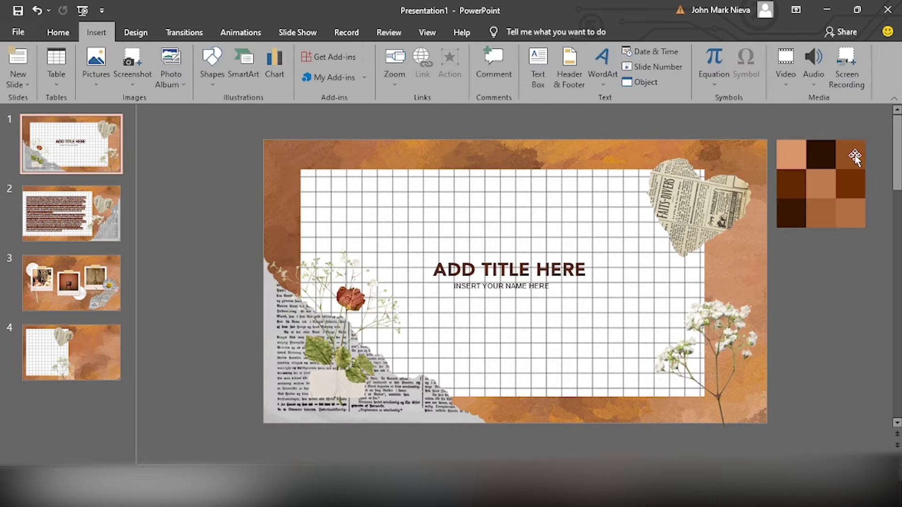
Step: Draw a circle with light brown fill and thick dark brown outline, and place it on the grid
{"action": "left_click_drag", "start_coordinate": [592, 207], "coordinate": [707, 315]}
{"action": "left_click", "coordinate": [565, 51]}
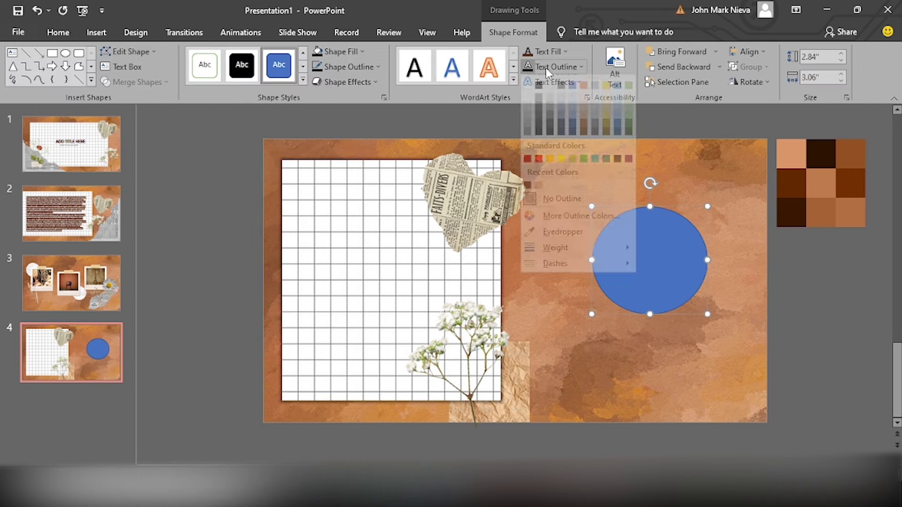
{"action": "left_click", "coordinate": [378, 67]}
{"action": "left_click", "coordinate": [342, 203]}
{"action": "mouse_move", "coordinate": [669, 278]}
{"action": "left_mouse_down"}
{"action": "mouse_move", "coordinate": [400, 291]}
{"action": "mouse_move", "coordinate": [671, 274]}
{"action": "mouse_move", "coordinate": [663, 250]}
{"action": "left_mouse_up"}
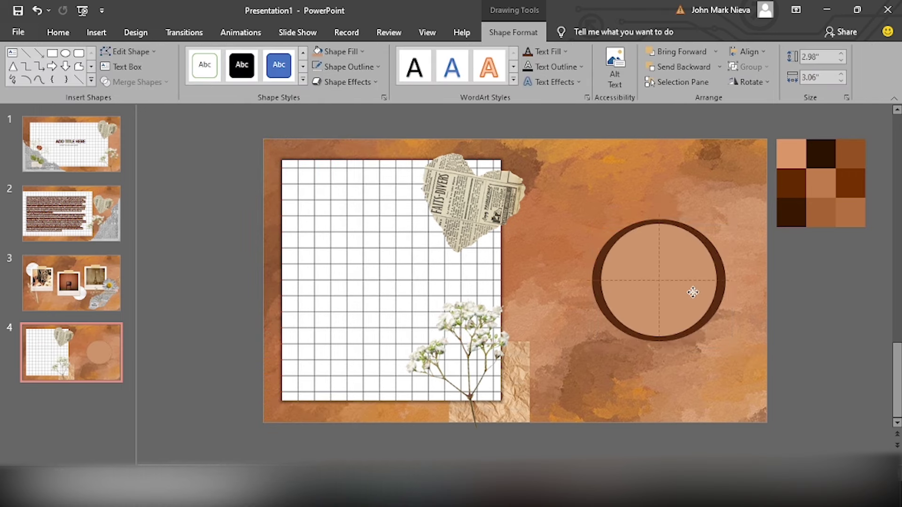
{"action": "left_click", "coordinate": [637, 178]}
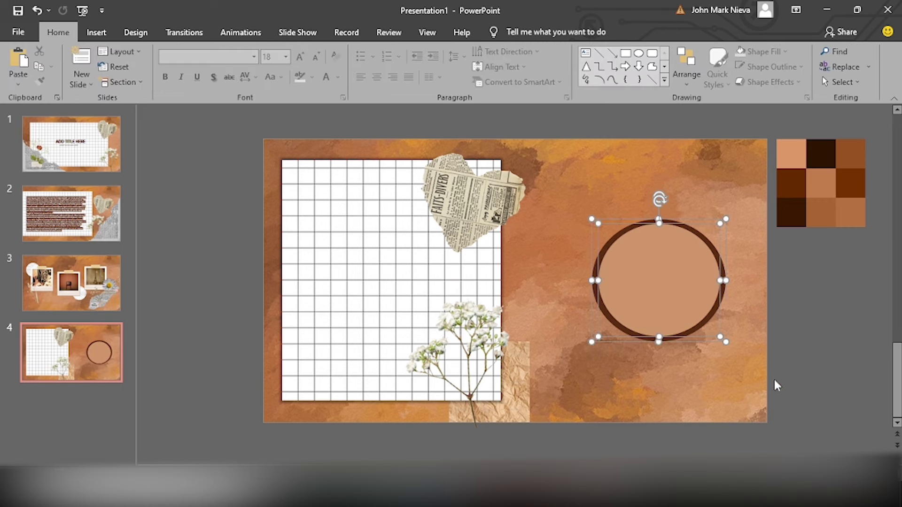
{"action": "right_click", "coordinate": [691, 291]}
{"action": "left_click_drag", "start_coordinate": [636, 296], "coordinate": [353, 303]}
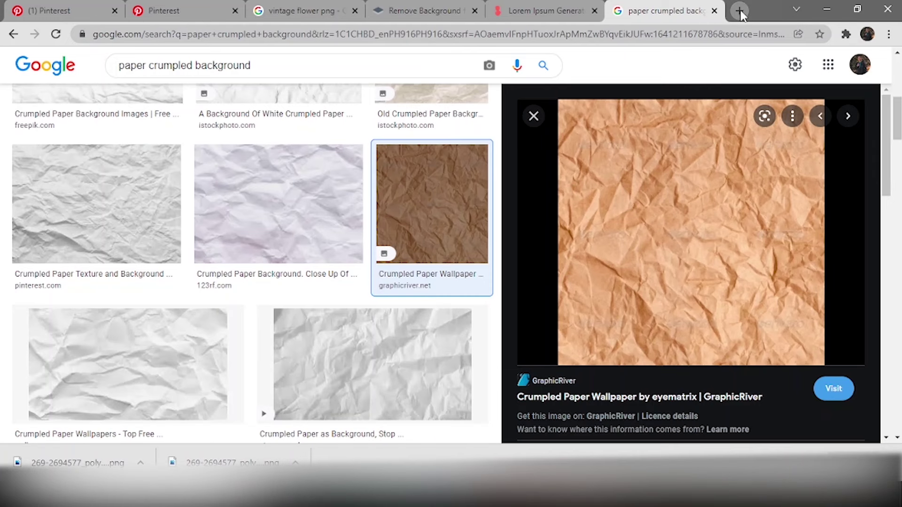
Step: Search for a 'vint' vintage photo and paste the glasses photo into the circle
{"action": "type", "text": "vint"}
{"action": "left_click", "coordinate": [150, 81]}
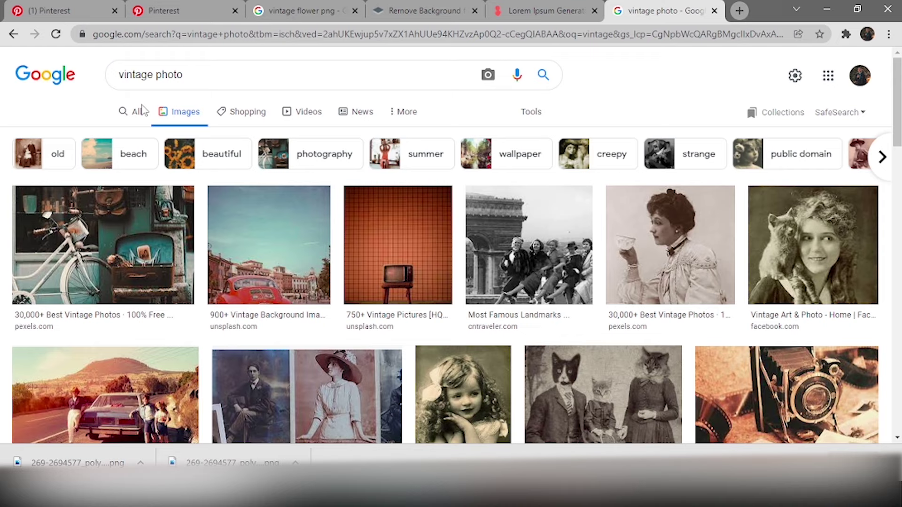
{"action": "scroll", "coordinate": [728, 237], "scroll_direction": "down", "scroll_amount": 5}
{"action": "scroll", "coordinate": [757, 266], "scroll_direction": "down", "scroll_amount": 5}
{"action": "scroll", "coordinate": [757, 266], "scroll_direction": "down", "scroll_amount": 5}
{"action": "scroll", "coordinate": [203, 179], "scroll_direction": "down", "scroll_amount": 5}
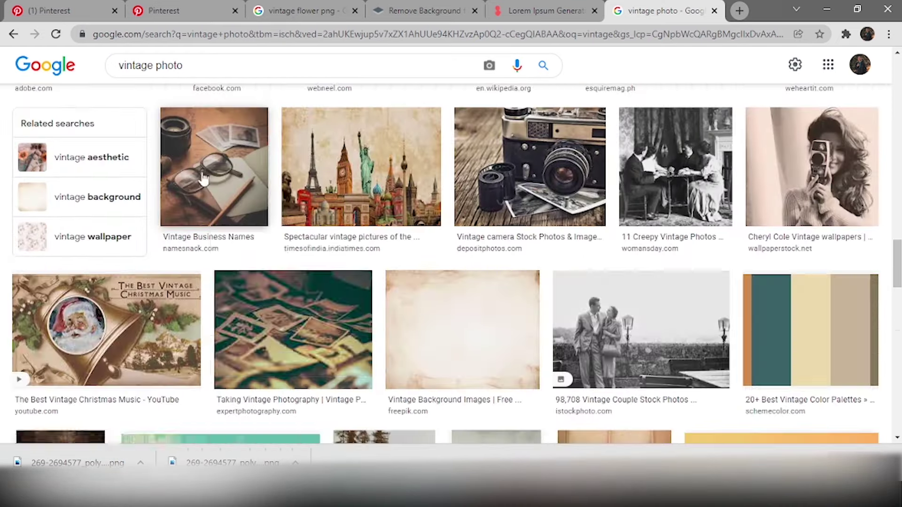
{"action": "key", "text": "ctrl+v"}
{"action": "left_click_drag", "start_coordinate": [517, 279], "coordinate": [374, 272]}
Step: Crop the glasses photo to an oval shape and nudge it into place
{"action": "left_click", "coordinate": [515, 32]}
{"action": "left_click", "coordinate": [749, 84]}
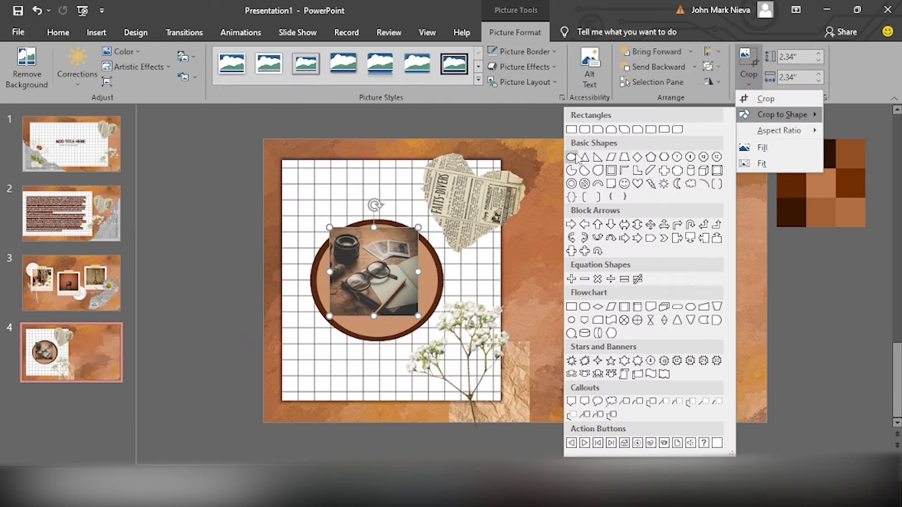
{"action": "left_click", "coordinate": [571, 157]}
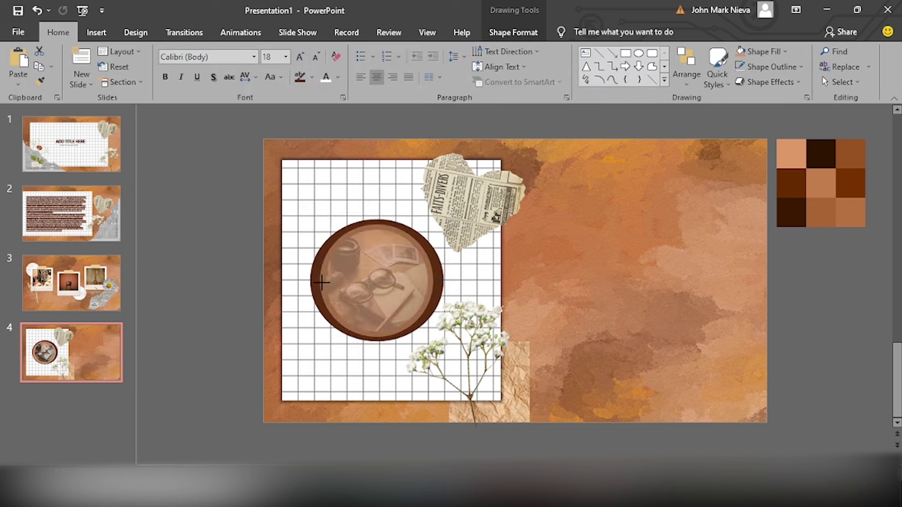
{"action": "left_click_drag", "start_coordinate": [321, 282], "coordinate": [310, 278]}
{"action": "left_click_drag", "start_coordinate": [435, 287], "coordinate": [447, 286]}
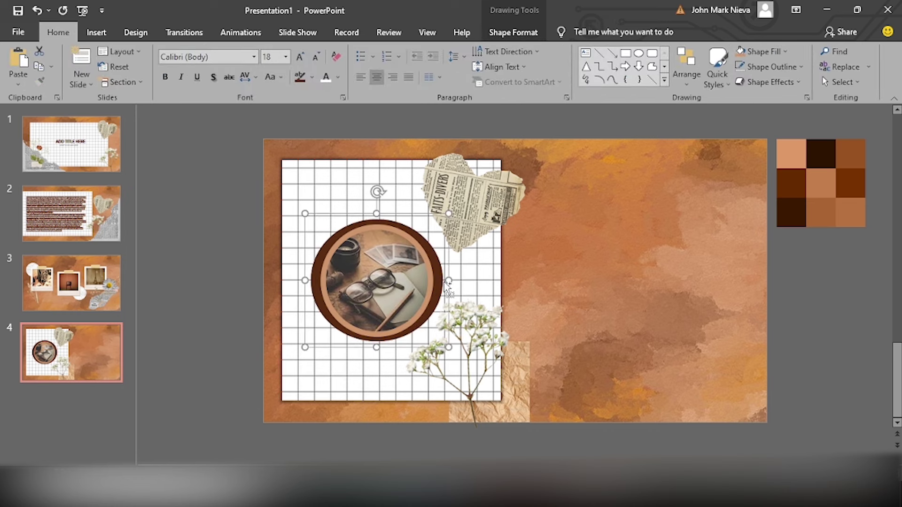
Step: Centre the circular photo inside the brown ring
{"action": "left_click", "coordinate": [342, 232]}
{"action": "mouse_move", "coordinate": [343, 232]}
{"action": "left_mouse_down"}
{"action": "mouse_move", "coordinate": [606, 227]}
{"action": "mouse_move", "coordinate": [610, 301]}
{"action": "left_mouse_up"}
{"action": "mouse_move", "coordinate": [315, 282]}
{"action": "left_mouse_down"}
{"action": "mouse_move", "coordinate": [598, 239]}
{"action": "mouse_move", "coordinate": [586, 239]}
{"action": "left_mouse_up"}
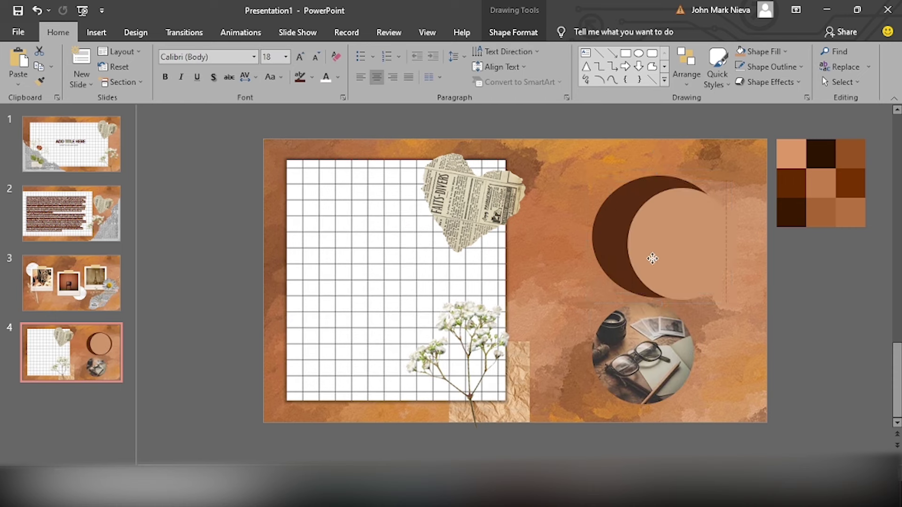
{"action": "left_click_drag", "start_coordinate": [652, 258], "coordinate": [659, 213]}
{"action": "left_click_drag", "start_coordinate": [635, 358], "coordinate": [657, 243]}
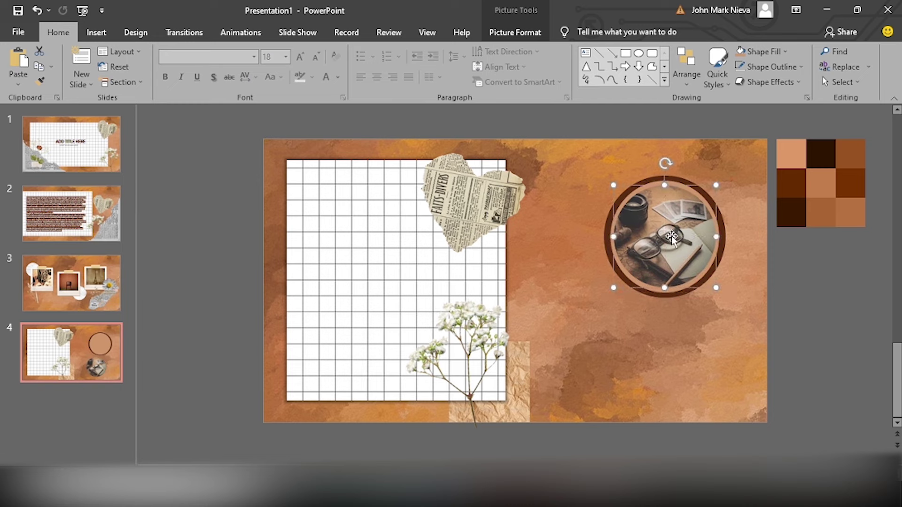
Step: Move the photo and ring together onto the grid, then copy slide 2's lorem text
{"action": "left_click", "coordinate": [664, 237], "text": "shift"}
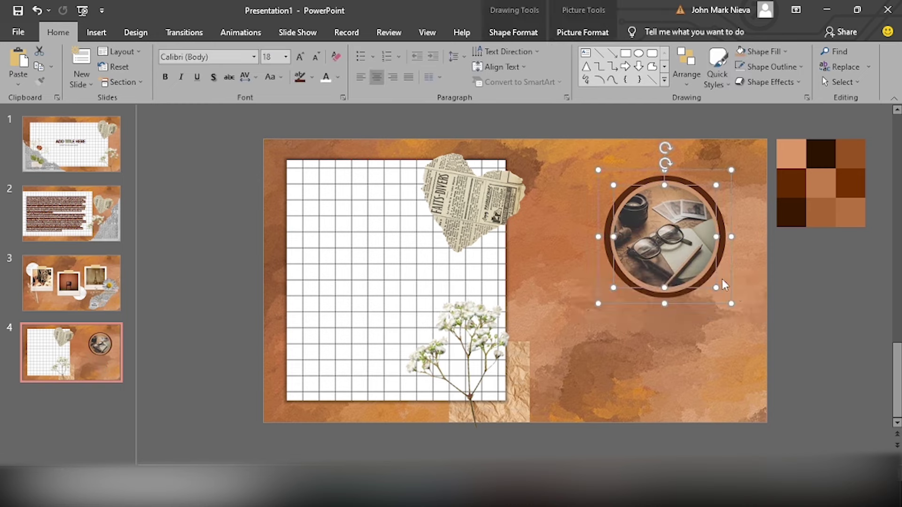
{"action": "right_click", "coordinate": [709, 225]}
{"action": "left_click_drag", "start_coordinate": [660, 230], "coordinate": [370, 274]}
{"action": "left_click", "coordinate": [191, 152]}
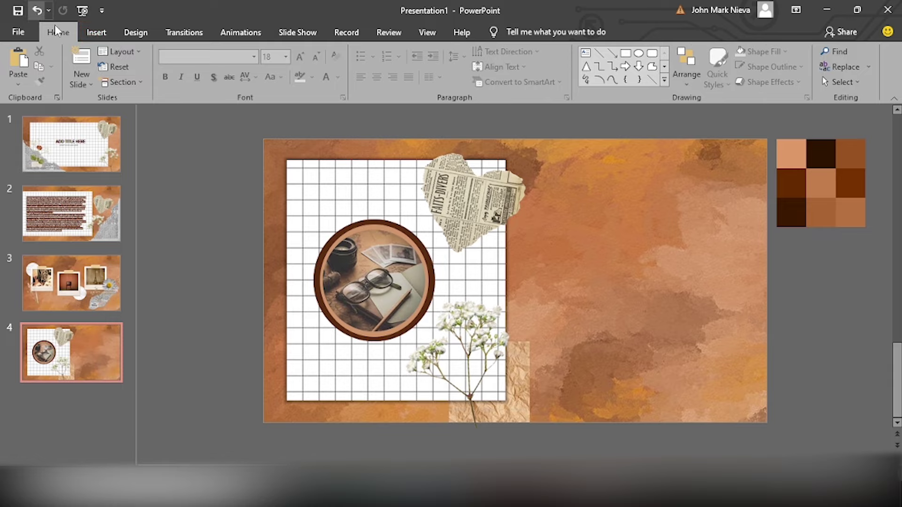
{"action": "left_click", "coordinate": [97, 32]}
Step: Paste the lorem text onto slide 4 and resize its text box beside the grid
{"action": "left_click", "coordinate": [70, 352]}
{"action": "key", "text": "ctrl+v"}
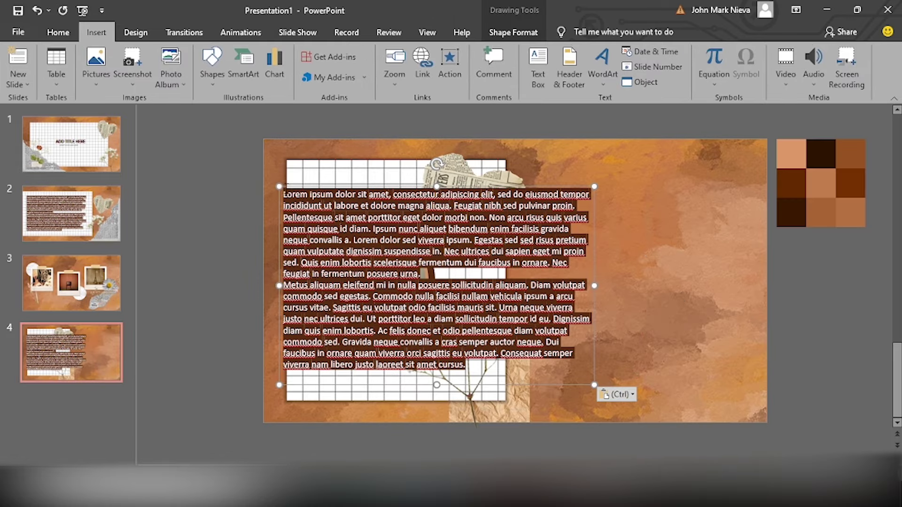
{"action": "left_click_drag", "start_coordinate": [437, 388], "coordinate": [681, 394]}
{"action": "left_click_drag", "start_coordinate": [841, 296], "coordinate": [730, 296]}
{"action": "scroll", "coordinate": [607, 249], "scroll_direction": "down", "scroll_amount": 1}
Step: Justify all the pasted lorem text
{"action": "key", "text": "ctrl+a"}
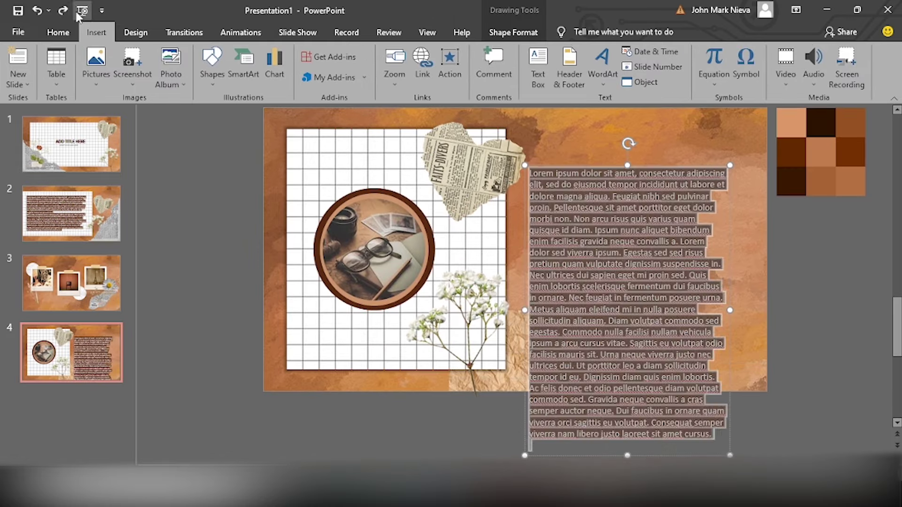
{"action": "left_click", "coordinate": [59, 32]}
{"action": "left_click", "coordinate": [408, 76]}
{"action": "left_click", "coordinate": [798, 306]}
Step: Give the text a light pink highlight, then add new blank slide 5
{"action": "left_click", "coordinate": [634, 291]}
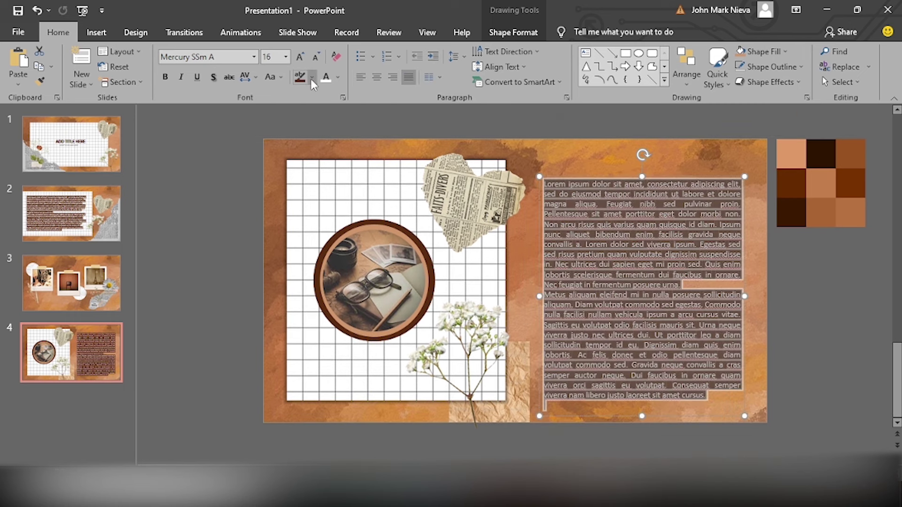
{"action": "left_click", "coordinate": [312, 76]}
{"action": "left_click", "coordinate": [338, 202]}
{"action": "left_click", "coordinate": [337, 77]}
{"action": "key", "text": "ctrl+z"}
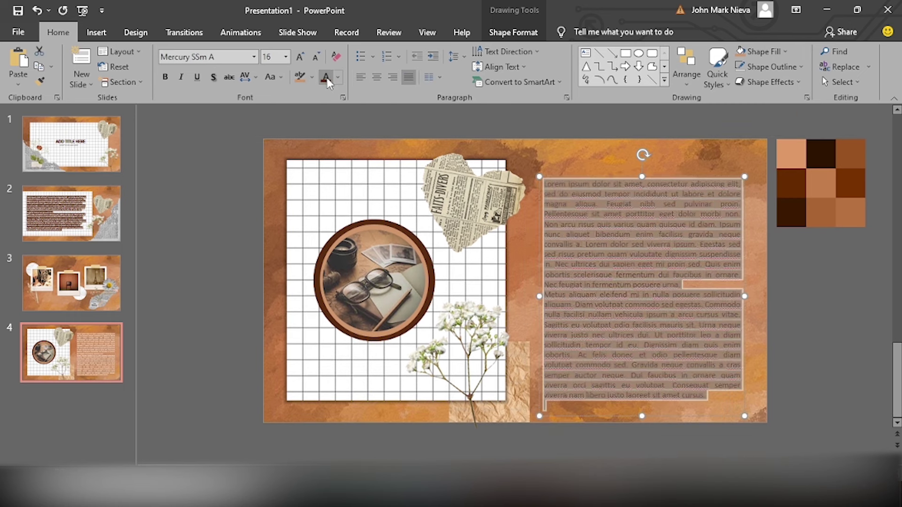
{"action": "key", "text": "ctrl+z"}
{"action": "key", "text": "ctrl+z"}
{"action": "key", "text": "ctrl+z"}
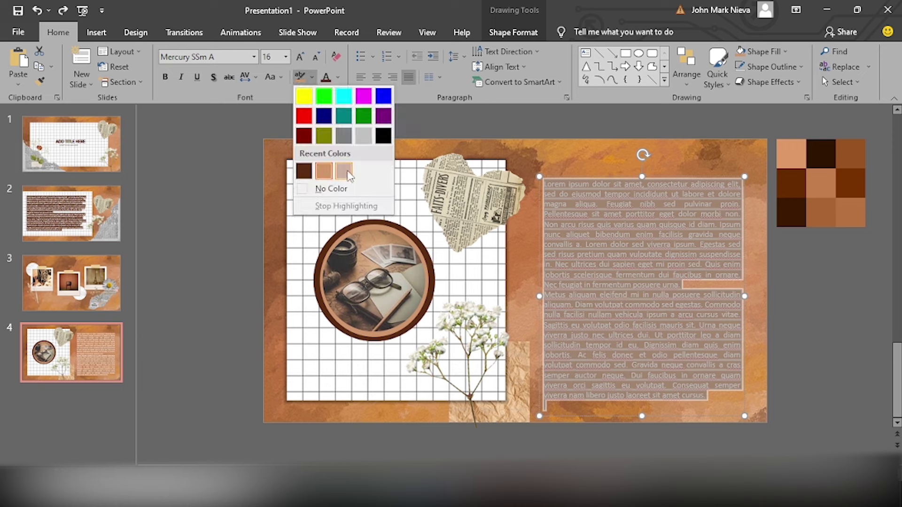
{"action": "left_click", "coordinate": [348, 173]}
{"action": "left_click", "coordinate": [581, 216]}
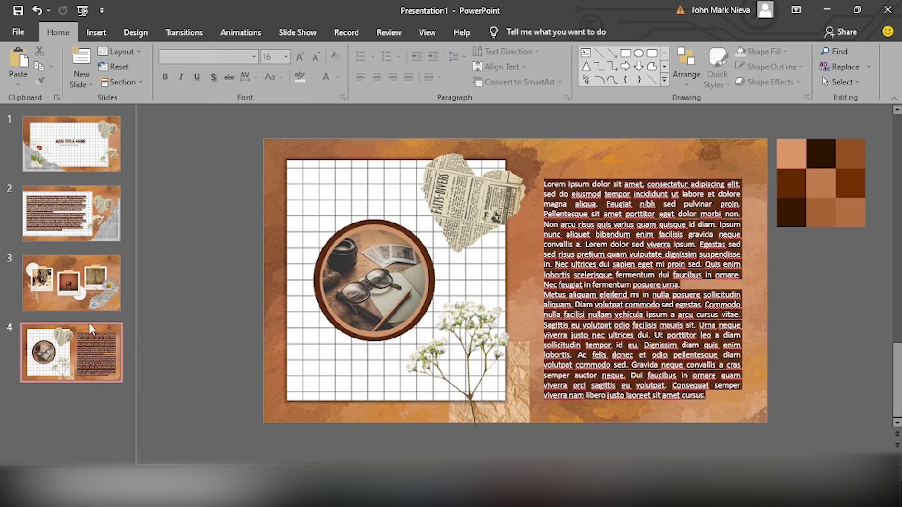
{"action": "left_click", "coordinate": [83, 59]}
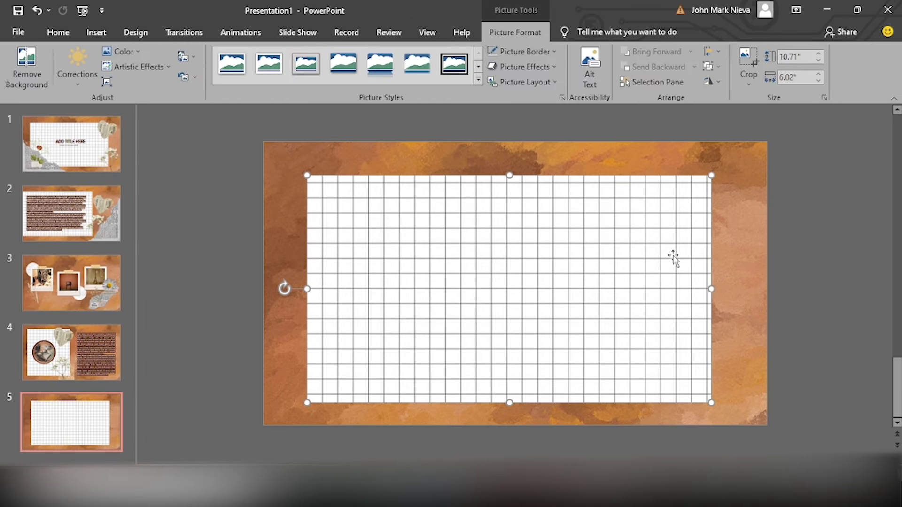
Step: Place the grid picture, a rotated newspaper scrap, and a stretched grid picture on slide 5
{"action": "left_click_drag", "start_coordinate": [711, 403], "coordinate": [479, 272]}
{"action": "mouse_move", "coordinate": [404, 243]}
{"action": "left_mouse_down"}
{"action": "mouse_move", "coordinate": [442, 304]}
{"action": "mouse_move", "coordinate": [395, 240]}
{"action": "mouse_move", "coordinate": [576, 329]}
{"action": "mouse_move", "coordinate": [330, 396]}
{"action": "left_mouse_up"}
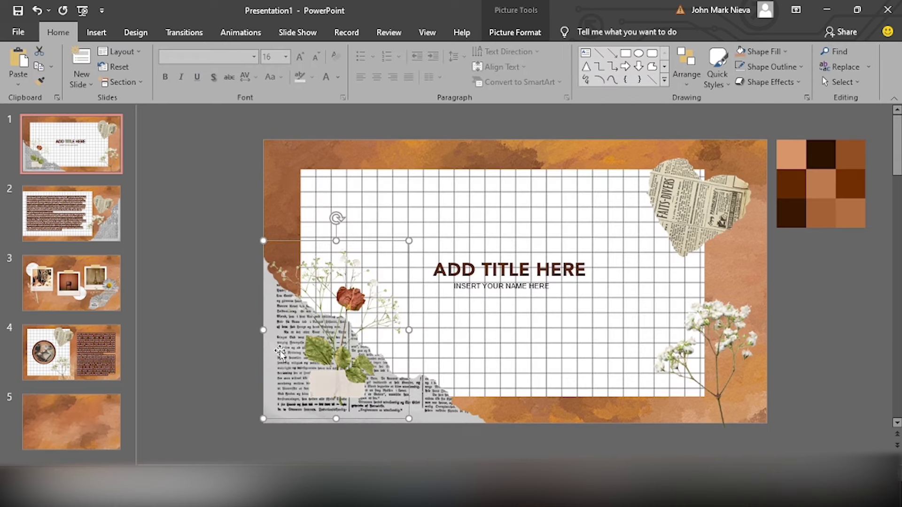
{"action": "key", "text": "ctrl+v"}
{"action": "mouse_move", "coordinate": [396, 148]}
{"action": "left_mouse_down"}
{"action": "mouse_move", "coordinate": [400, 327]}
{"action": "mouse_move", "coordinate": [532, 286]}
{"action": "left_mouse_up"}
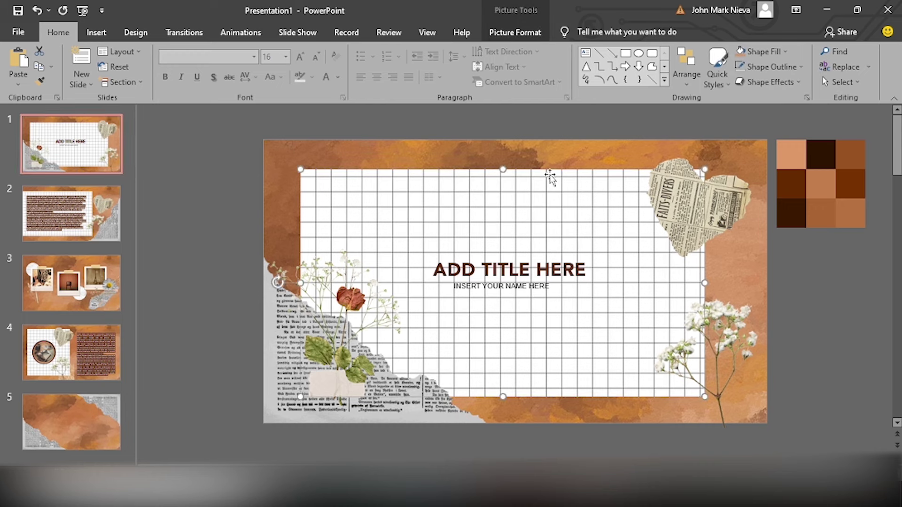
{"action": "key", "text": "ctrl+v"}
{"action": "mouse_move", "coordinate": [694, 392]}
{"action": "left_mouse_down"}
{"action": "mouse_move", "coordinate": [406, 253]}
{"action": "mouse_move", "coordinate": [681, 356]}
{"action": "mouse_move", "coordinate": [714, 351]}
{"action": "mouse_move", "coordinate": [678, 359]}
{"action": "left_mouse_up"}
Step: Insert the watercolor picture from file, enlarge it over the grid, and extend the grid frame
{"action": "left_click", "coordinate": [97, 32]}
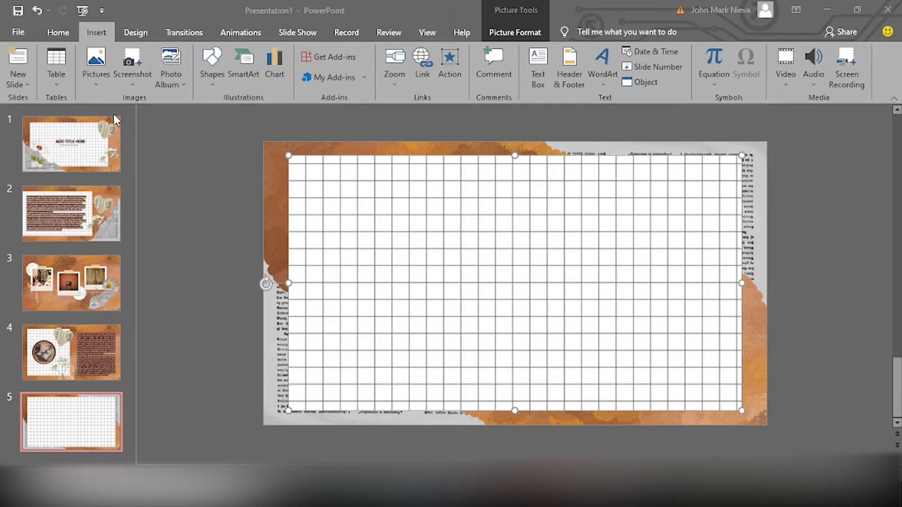
{"action": "left_click", "coordinate": [97, 61]}
{"action": "double_click", "coordinate": [189, 98]}
{"action": "left_click_drag", "start_coordinate": [484, 252], "coordinate": [303, 179]}
{"action": "left_click_drag", "start_coordinate": [597, 361], "coordinate": [643, 397]}
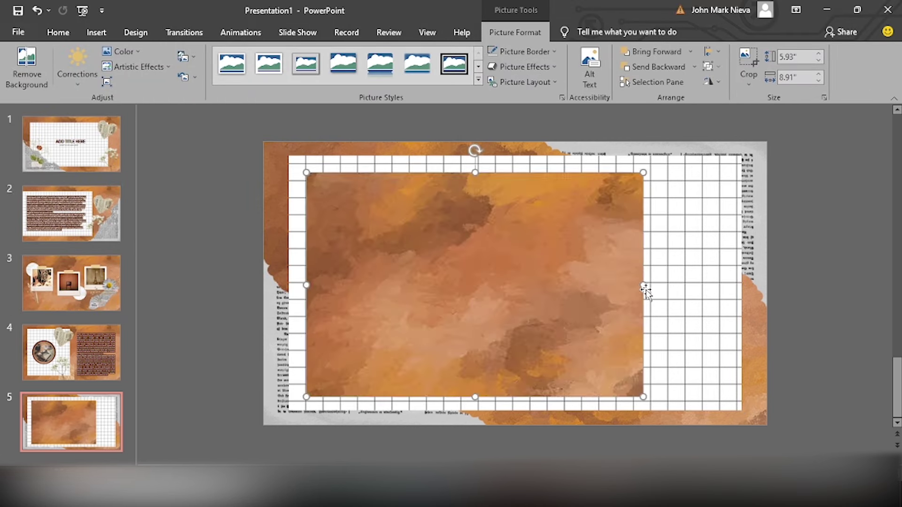
{"action": "left_click_drag", "start_coordinate": [645, 285], "coordinate": [724, 282]}
{"action": "left_click_drag", "start_coordinate": [516, 173], "coordinate": [516, 161]}
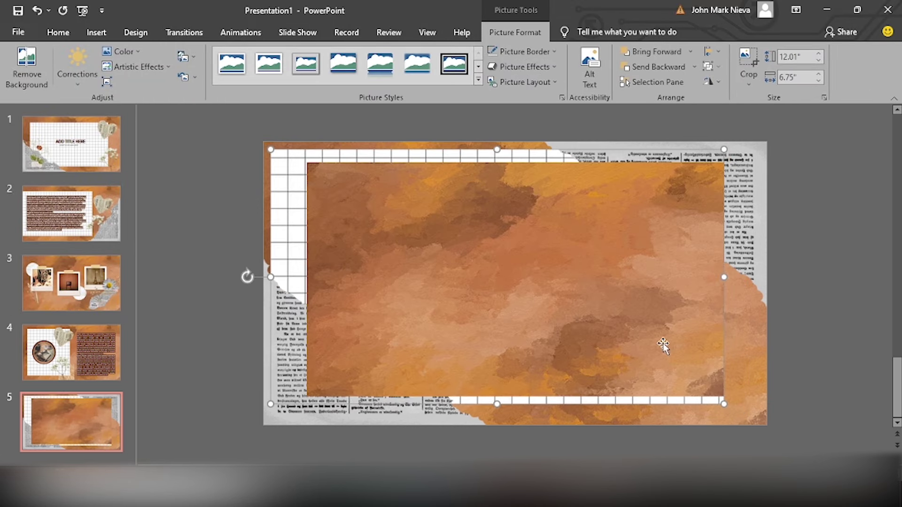
{"action": "left_click_drag", "start_coordinate": [663, 345], "coordinate": [646, 333]}
{"action": "left_click_drag", "start_coordinate": [562, 404], "coordinate": [729, 407]}
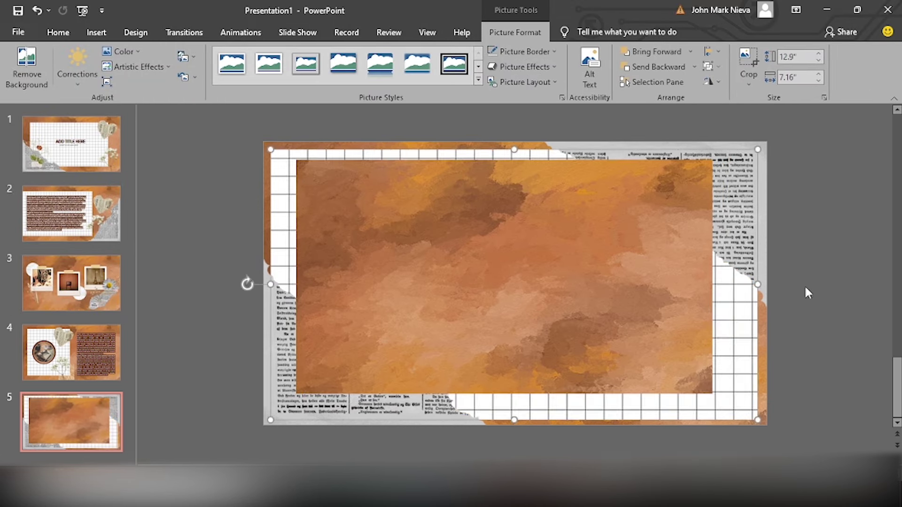
Step: Enlarge the watercolor background, paste the flower picture, and add blank slide 6
{"action": "left_click", "coordinate": [579, 225]}
{"action": "key", "text": "Escape"}
{"action": "left_click", "coordinate": [710, 151]}
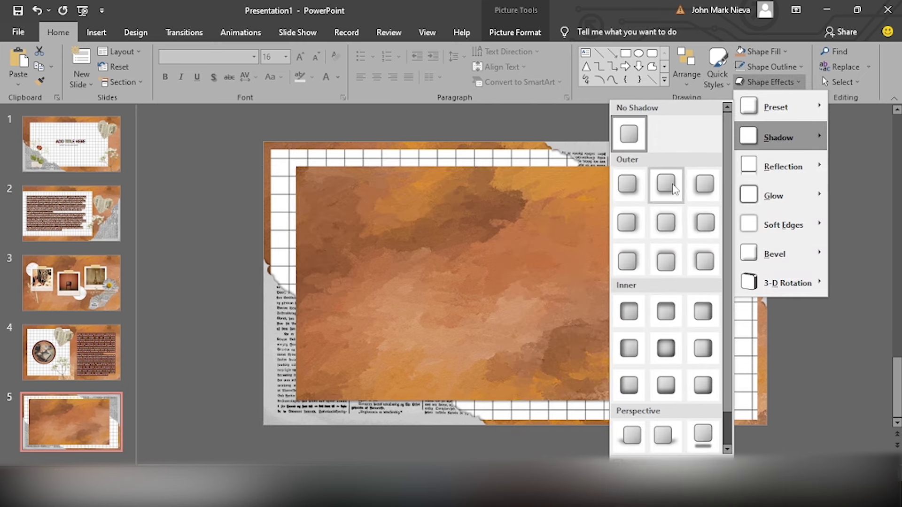
{"action": "left_click_drag", "start_coordinate": [713, 401], "coordinate": [723, 399]}
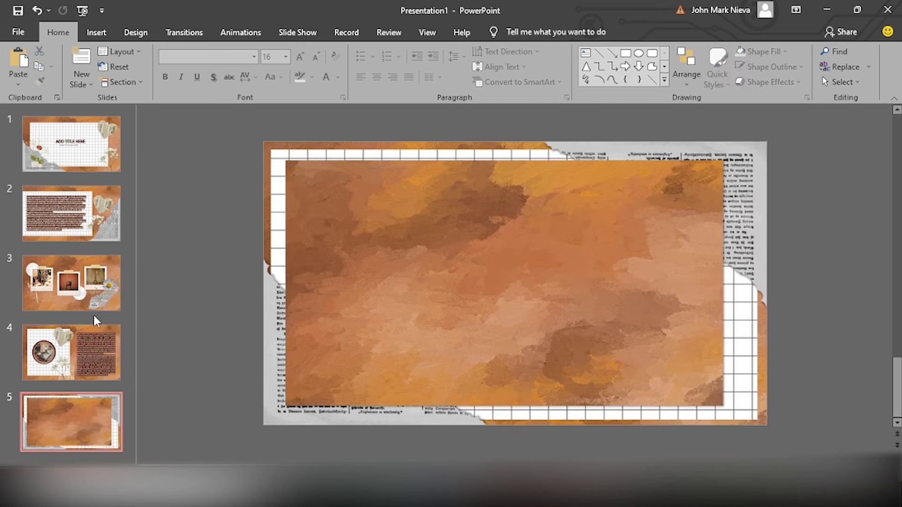
{"action": "key", "text": "ctrl+v"}
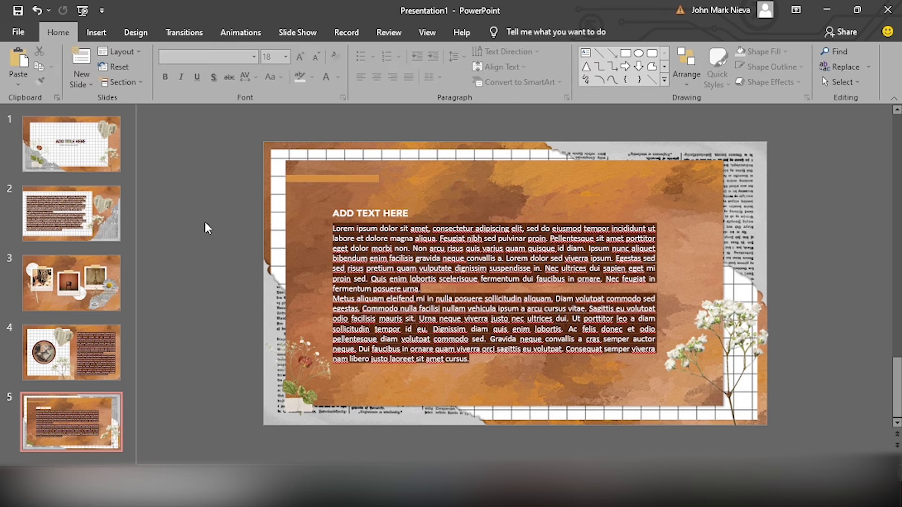
{"action": "left_click", "coordinate": [81, 65]}
{"action": "left_click", "coordinate": [135, 32]}
Step: Copy slide 1's grid picture onto slide 6
{"action": "left_click", "coordinate": [66, 141]}
{"action": "key", "text": "ctrl+c"}
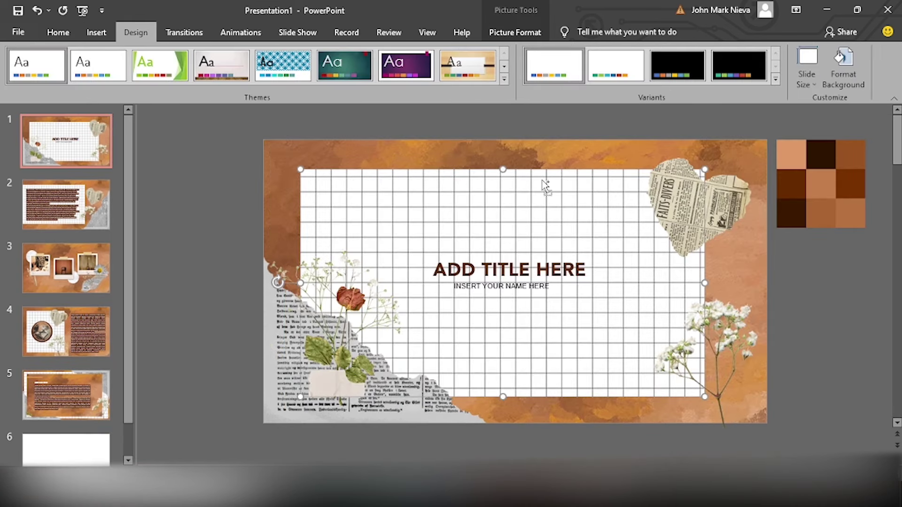
{"action": "left_click", "coordinate": [66, 421]}
{"action": "key", "text": "ctrl+v"}
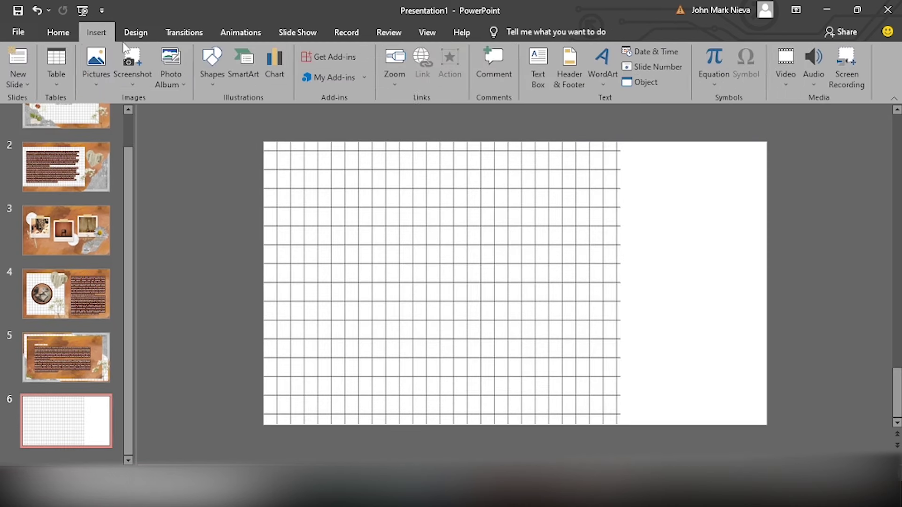
Step: Insert the orange watercolor picture and size it over the grid on the right side
{"action": "left_click", "coordinate": [337, 294]}
{"action": "left_click_drag", "start_coordinate": [705, 423], "coordinate": [752, 255]}
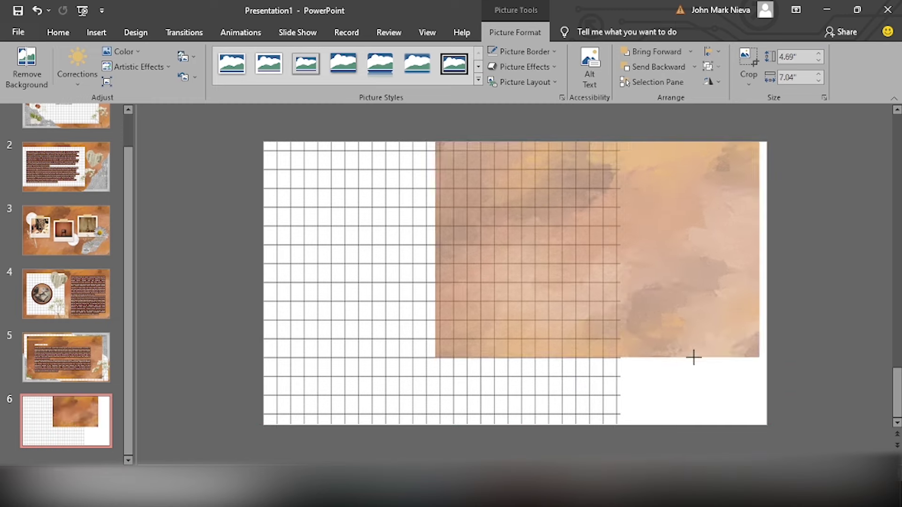
{"action": "left_click_drag", "start_coordinate": [603, 365], "coordinate": [644, 424]}
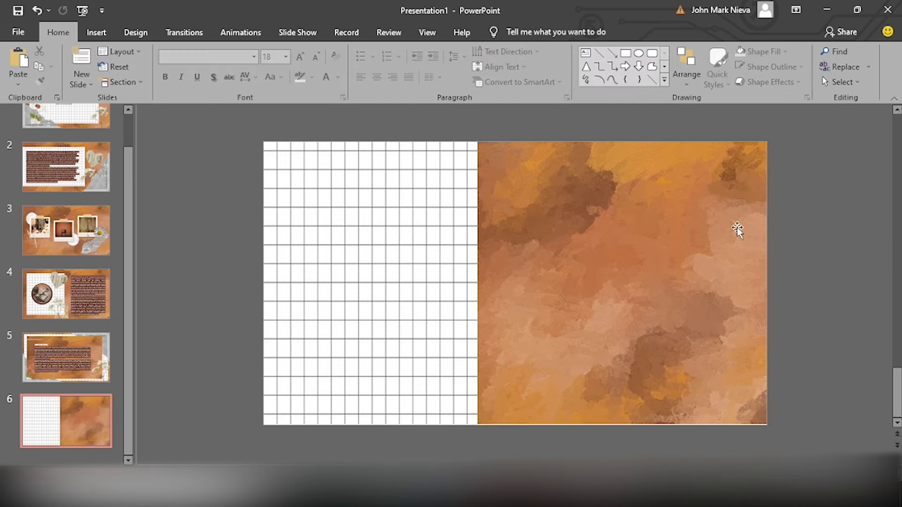
{"action": "left_click_drag", "start_coordinate": [650, 218], "coordinate": [458, 233]}
{"action": "left_click", "coordinate": [599, 151]}
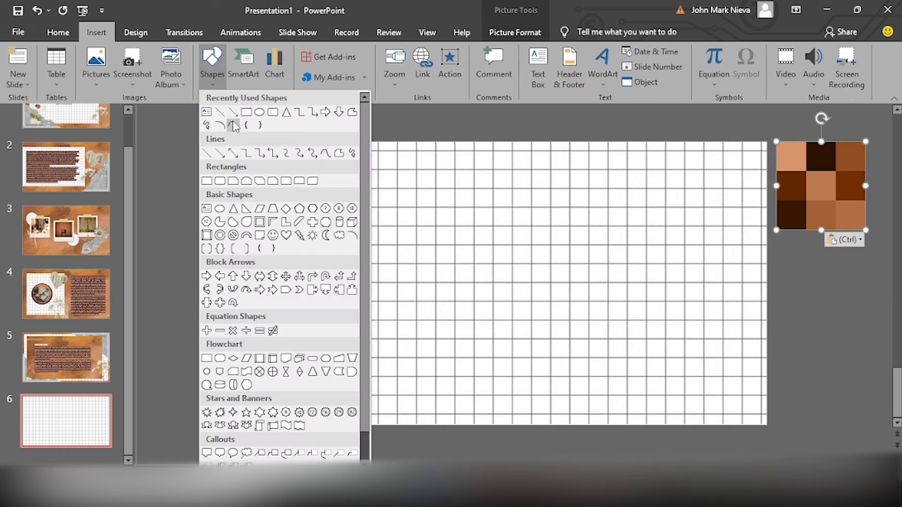
Step: Draw a large rectangle on the slide and paste in the torn-paper picture
{"action": "left_click", "coordinate": [233, 126]}
{"action": "left_click_drag", "start_coordinate": [323, 197], "coordinate": [704, 395]}
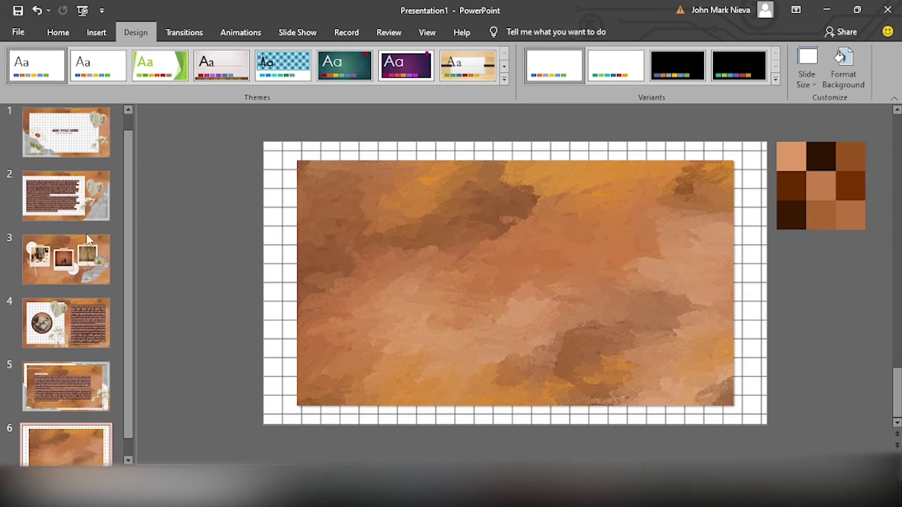
{"action": "key", "text": "ctrl+v"}
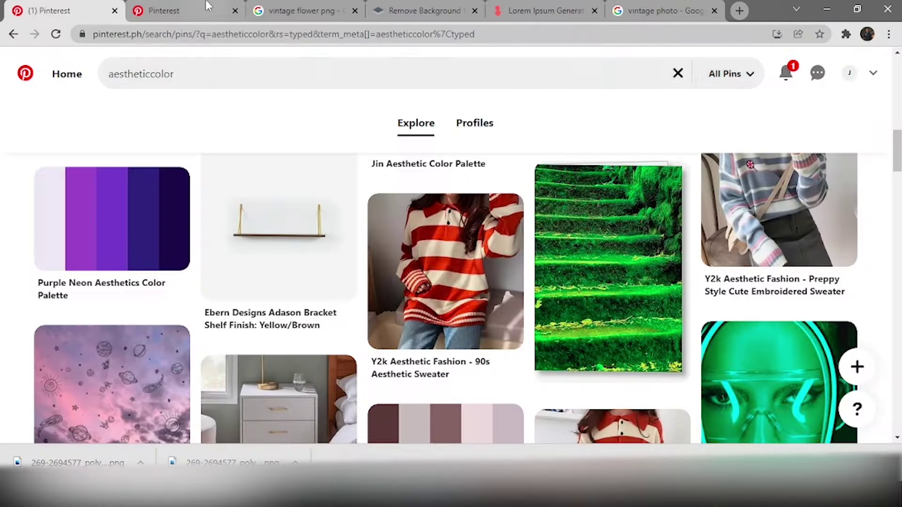
{"action": "mouse_move", "coordinate": [779, 280]}
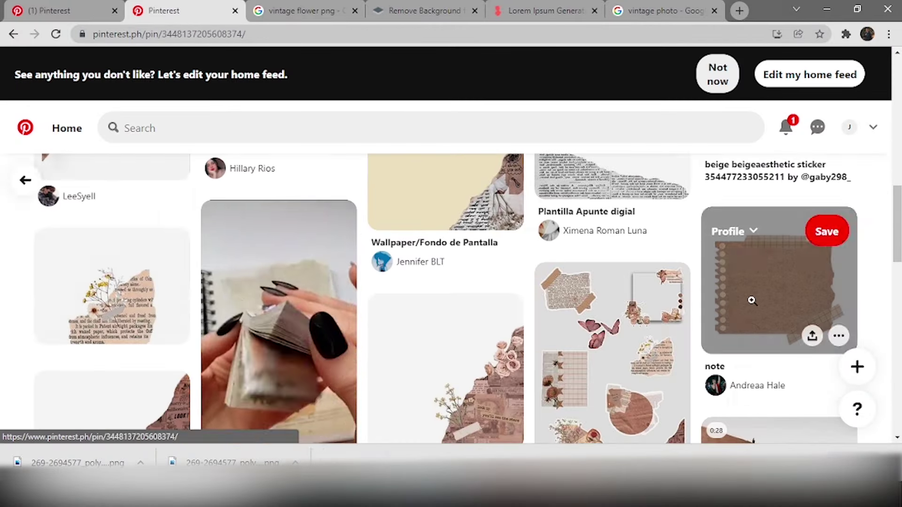
Step: Open the brown torn-paper note pin's detail page on Pinterest
{"action": "left_click", "coordinate": [749, 298]}
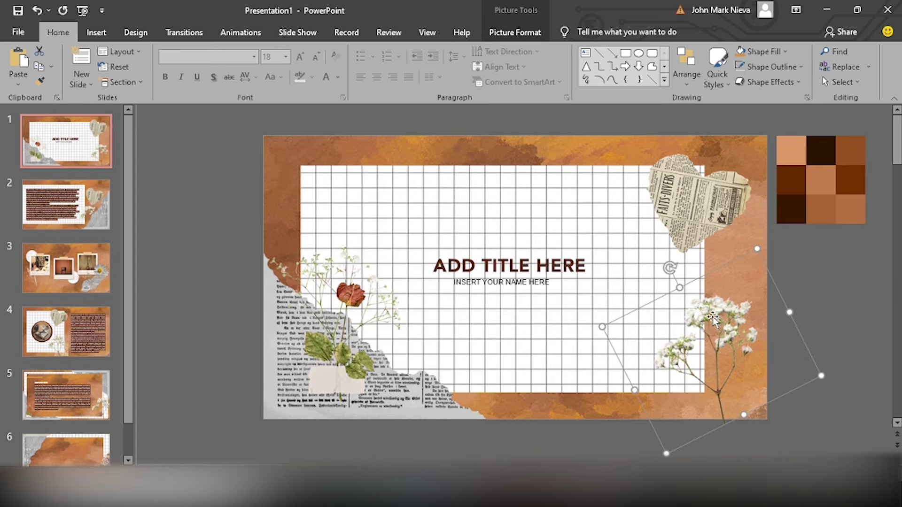
Step: Bring the rose collage to the front, drag it to the lower-right corner, and add slide 7
{"action": "left_click", "coordinate": [686, 70]}
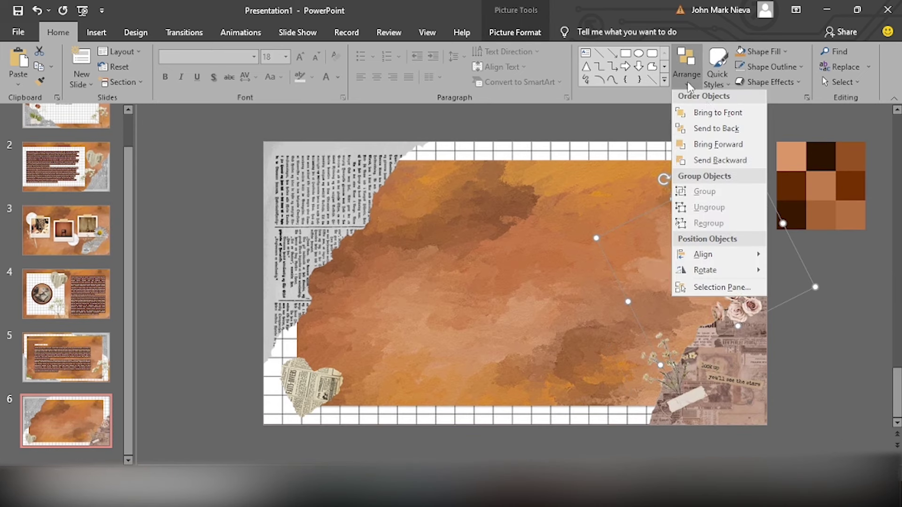
{"action": "left_click", "coordinate": [713, 115]}
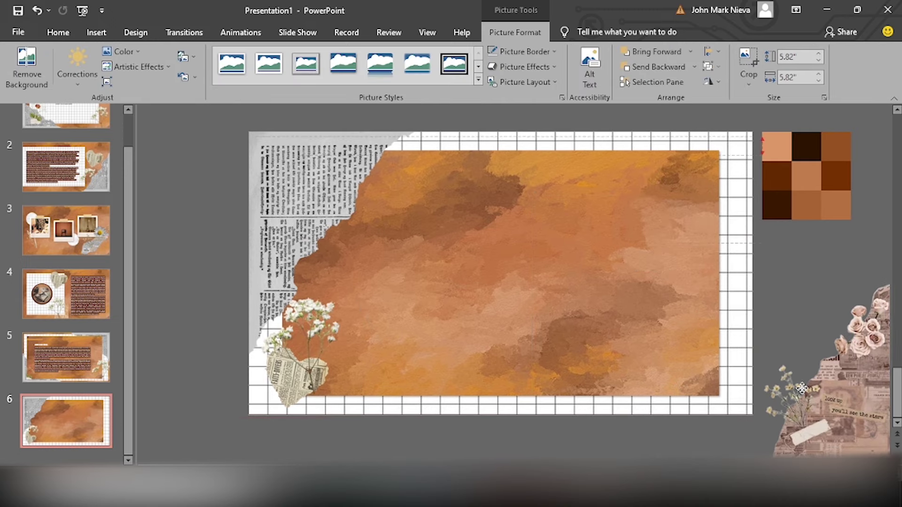
{"action": "left_click_drag", "start_coordinate": [801, 388], "coordinate": [663, 348]}
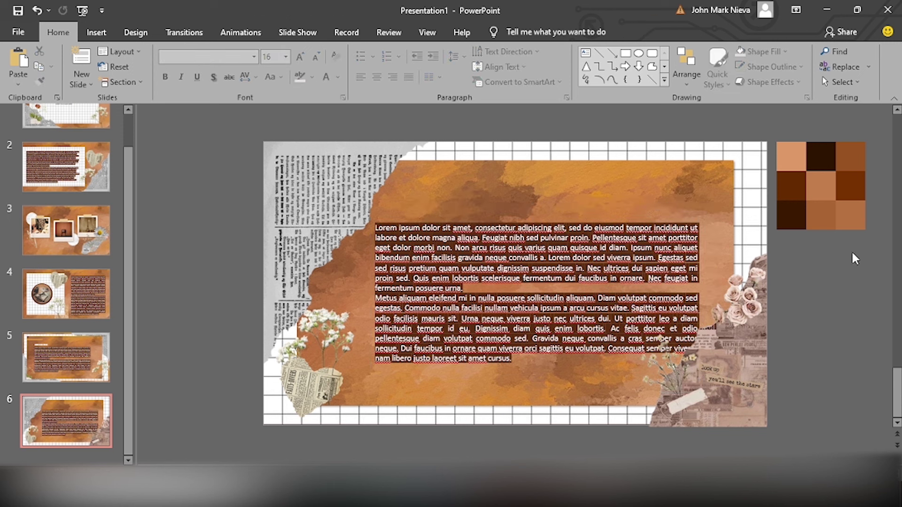
{"action": "key", "text": "ctrl+z"}
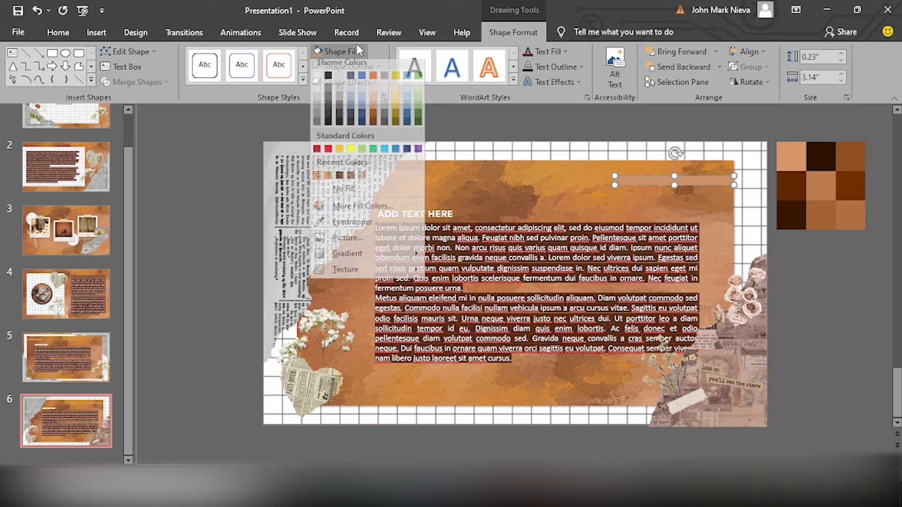
{"action": "left_click", "coordinate": [78, 70]}
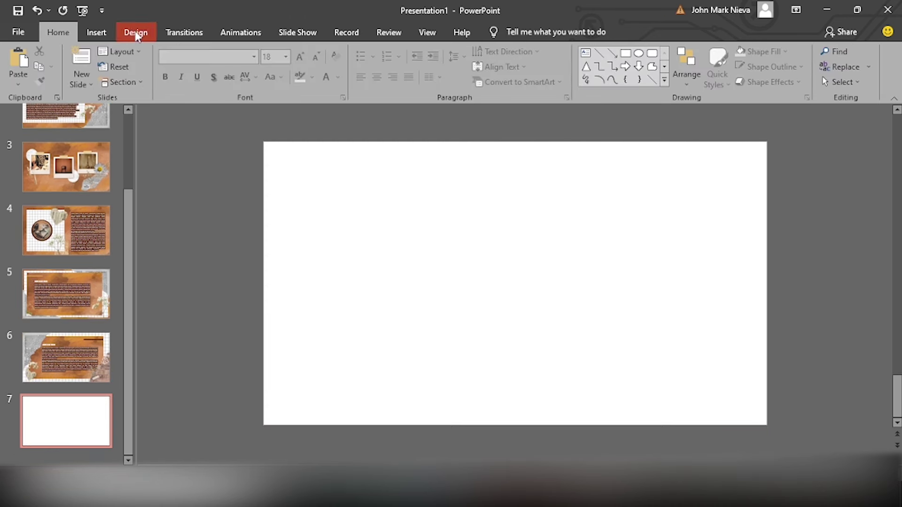
Step: Insert the rose collage picture from Downloads and move it toward the bottom right
{"action": "left_click", "coordinate": [96, 32]}
{"action": "left_click", "coordinate": [79, 66]}
{"action": "left_click", "coordinate": [113, 119]}
{"action": "left_click", "coordinate": [69, 165]}
{"action": "double_click", "coordinate": [310, 197]}
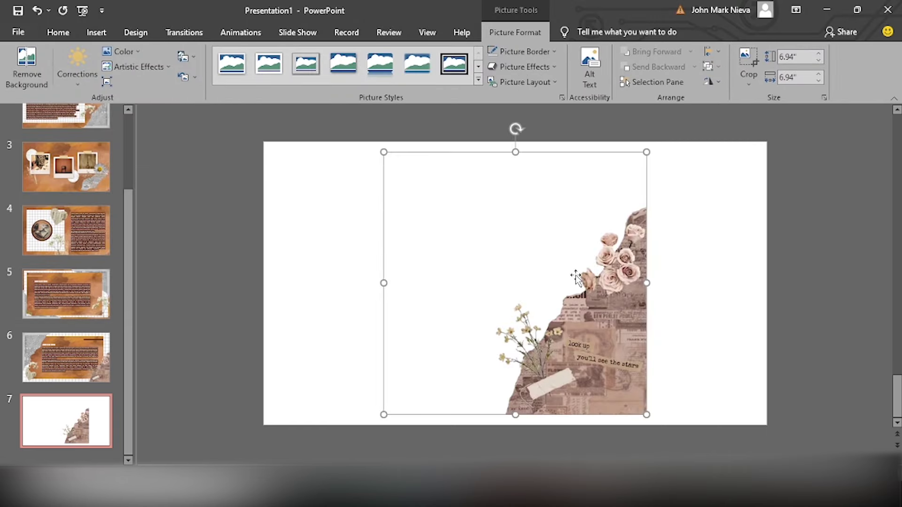
{"action": "mouse_move", "coordinate": [584, 272]}
{"action": "left_mouse_down"}
{"action": "mouse_move", "coordinate": [681, 268]}
{"action": "mouse_move", "coordinate": [711, 318]}
{"action": "left_mouse_up"}
Step: Fill slide 7's background with the textured paper picture
{"action": "left_click", "coordinate": [136, 32]}
{"action": "left_click", "coordinate": [843, 66]}
{"action": "left_click", "coordinate": [742, 223]}
{"action": "left_click", "coordinate": [763, 292]}
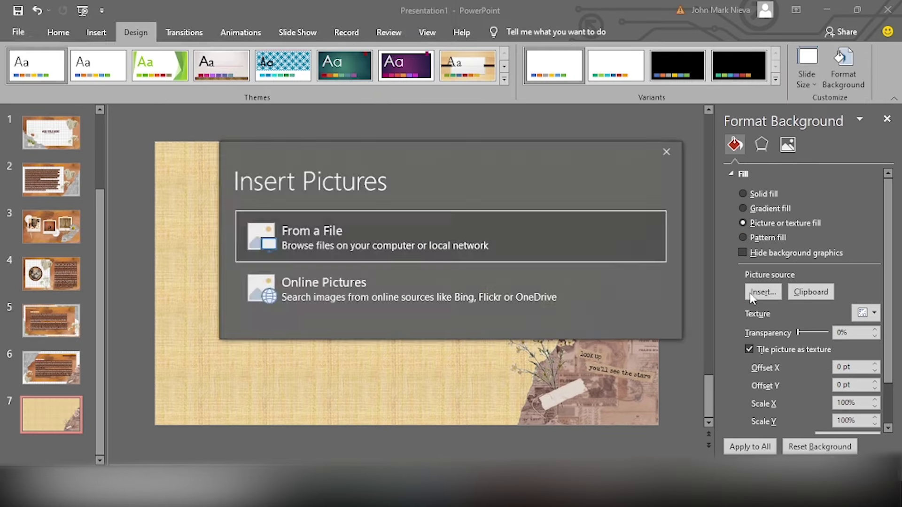
{"action": "left_click", "coordinate": [282, 227]}
{"action": "left_click", "coordinate": [332, 403]}
{"action": "left_click", "coordinate": [887, 119]}
Step: Draw a white-filled oval on slide 7
{"action": "left_click", "coordinate": [96, 32]}
{"action": "mouse_move", "coordinate": [313, 210]}
{"action": "left_mouse_down"}
{"action": "mouse_move", "coordinate": [401, 308]}
{"action": "mouse_move", "coordinate": [455, 347]}
{"action": "left_mouse_up"}
{"action": "left_click", "coordinate": [338, 50]}
{"action": "left_click", "coordinate": [322, 81]}
Step: Copy slide 1's grid picture into the right-hand white circle and enlarge the crumpled-paper ring
{"action": "scroll", "coordinate": [100, 235], "scroll_direction": "up", "scroll_amount": 5}
{"action": "left_click", "coordinate": [60, 145]}
{"action": "left_click", "coordinate": [487, 177]}
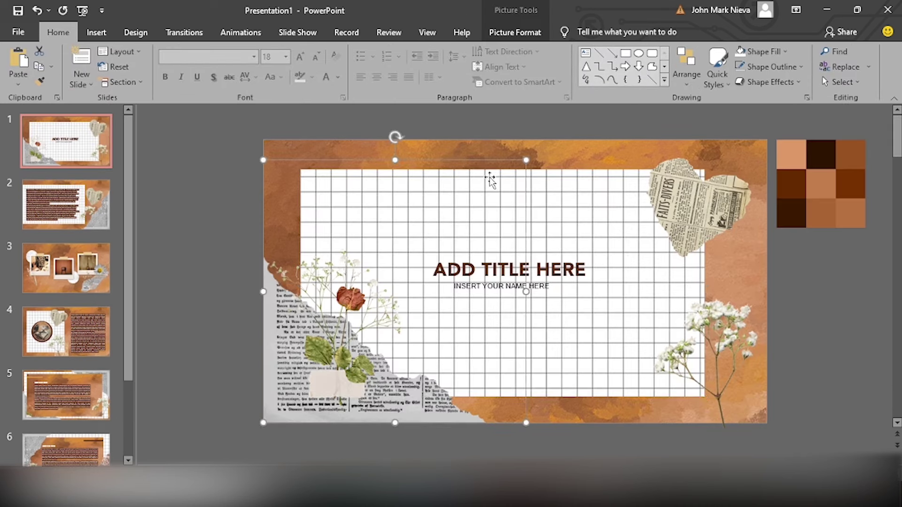
{"action": "key", "text": "ctrl+c"}
{"action": "left_click", "coordinate": [81, 415]}
{"action": "key", "text": "ctrl+v"}
{"action": "double_click", "coordinate": [562, 262]}
{"action": "left_click_drag", "start_coordinate": [705, 284], "coordinate": [497, 285]}
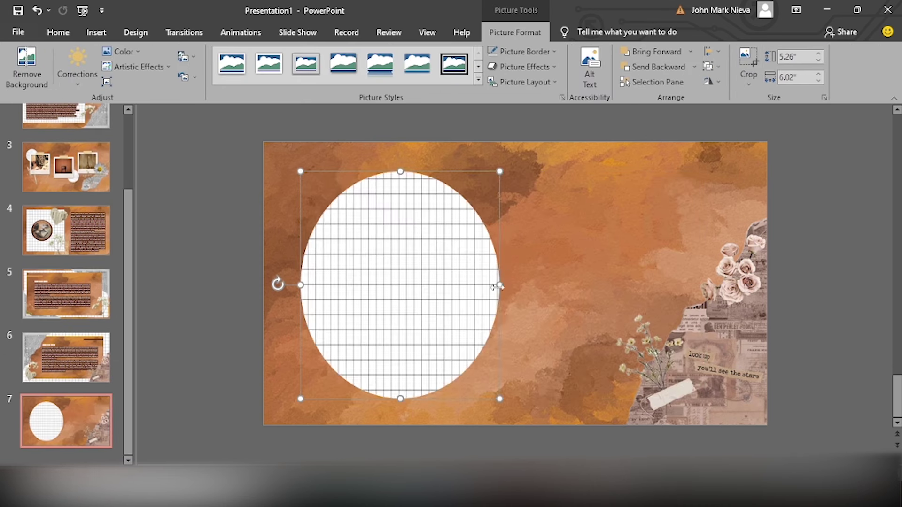
{"action": "mouse_move", "coordinate": [497, 400]}
{"action": "left_mouse_down"}
{"action": "mouse_move", "coordinate": [463, 302]}
{"action": "mouse_move", "coordinate": [406, 270]}
{"action": "mouse_move", "coordinate": [592, 269]}
{"action": "left_mouse_up"}
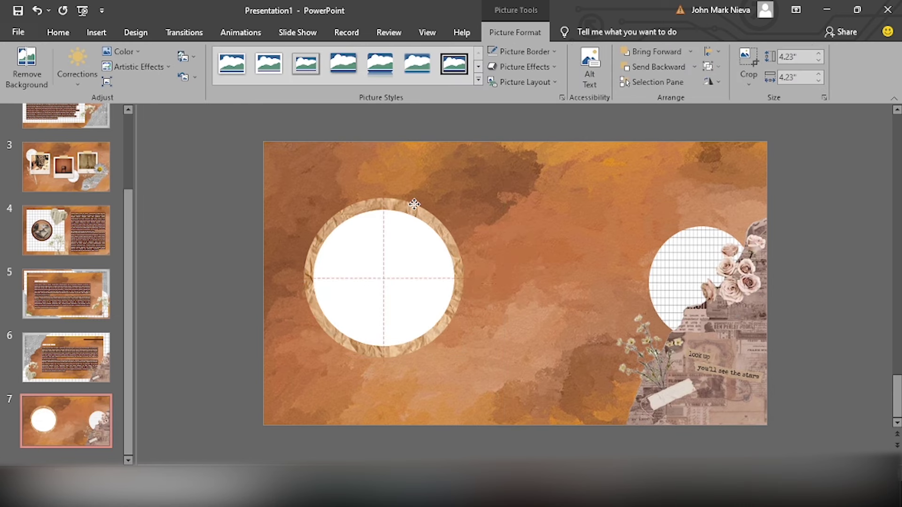
{"action": "left_click_drag", "start_coordinate": [471, 362], "coordinate": [499, 392]}
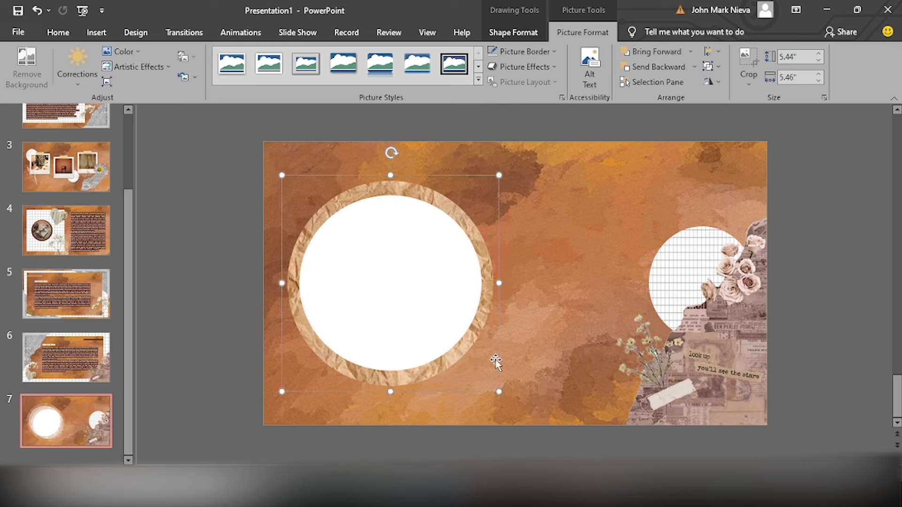
Step: Copy the baby's-breath flower image from another slide onto slide 7
{"action": "left_click", "coordinate": [58, 355]}
{"action": "left_click", "coordinate": [66, 230]}
{"action": "left_click", "coordinate": [493, 367]}
{"action": "key", "text": "ctrl+c"}
{"action": "left_click", "coordinate": [67, 420]}
{"action": "key", "text": "ctrl+v"}
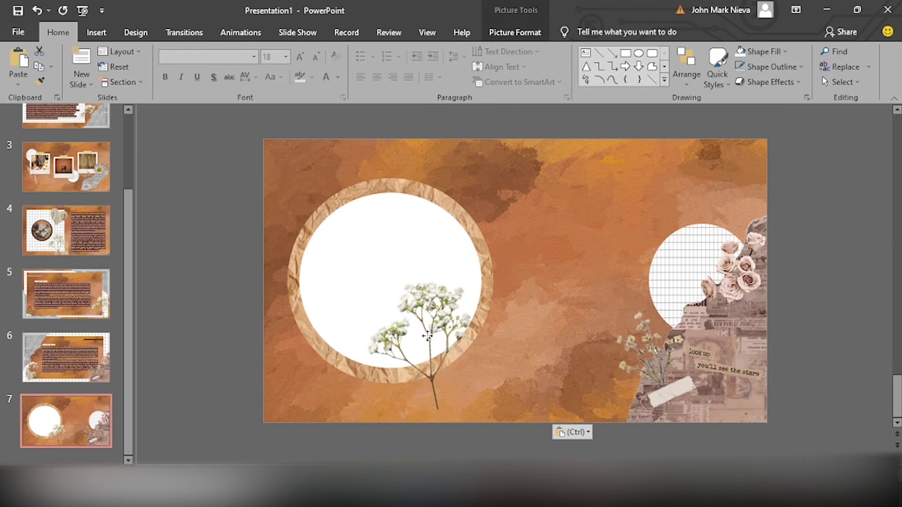
Step: Add a smaller copy of the ring frame at upper middle and shift the sprig right
{"action": "left_click", "coordinate": [337, 212]}
{"action": "key", "text": "ctrl+c"}
{"action": "key", "text": "ctrl+v"}
{"action": "mouse_move", "coordinate": [503, 181]}
{"action": "left_mouse_down"}
{"action": "mouse_move", "coordinate": [544, 192]}
{"action": "mouse_move", "coordinate": [420, 271]}
{"action": "left_mouse_up"}
{"action": "left_click_drag", "start_coordinate": [435, 347], "coordinate": [479, 345]}
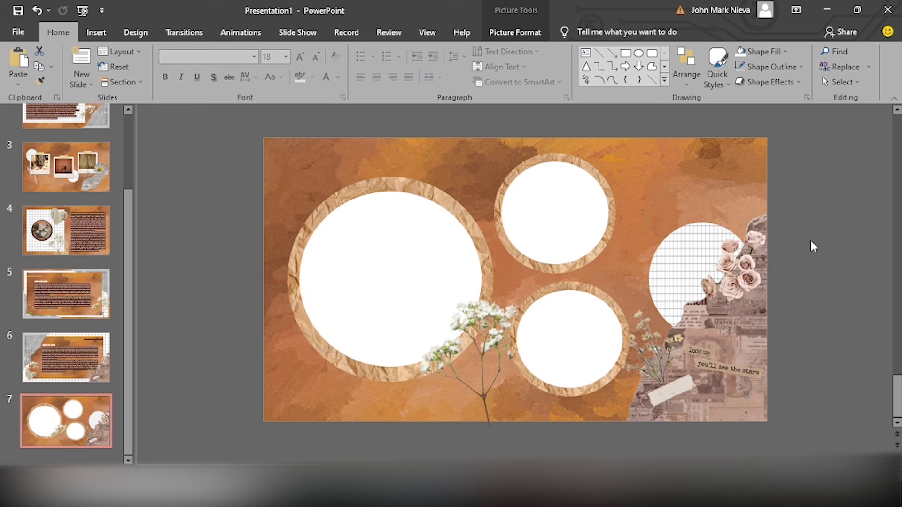
Step: Add a small grid-paper scrap at top left, sent behind the large ring
{"action": "scroll", "coordinate": [66, 282], "scroll_direction": "up", "scroll_amount": 5}
{"action": "left_click", "coordinate": [50, 141]}
{"action": "key", "text": "ctrl+c"}
{"action": "left_click", "coordinate": [66, 420]}
{"action": "key", "text": "ctrl+v"}
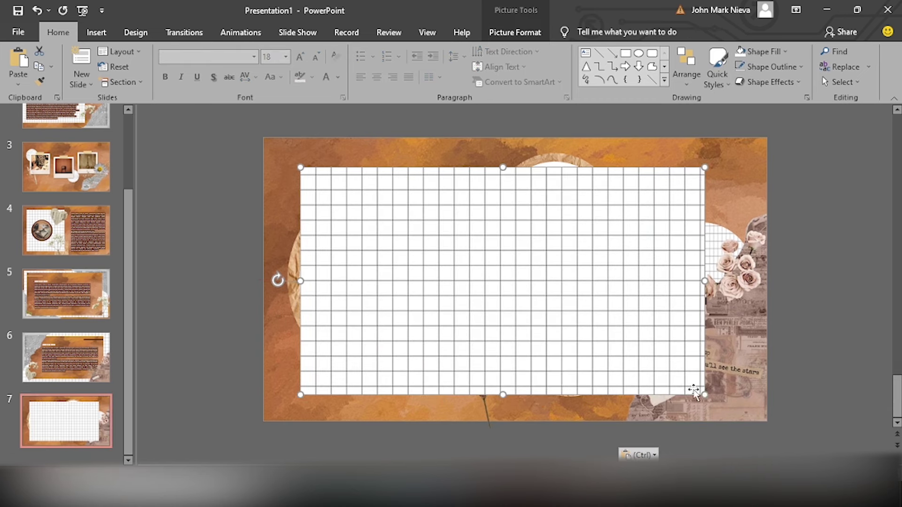
{"action": "left_click_drag", "start_coordinate": [699, 393], "coordinate": [341, 242]}
{"action": "left_click", "coordinate": [686, 74]}
{"action": "left_click", "coordinate": [705, 153]}
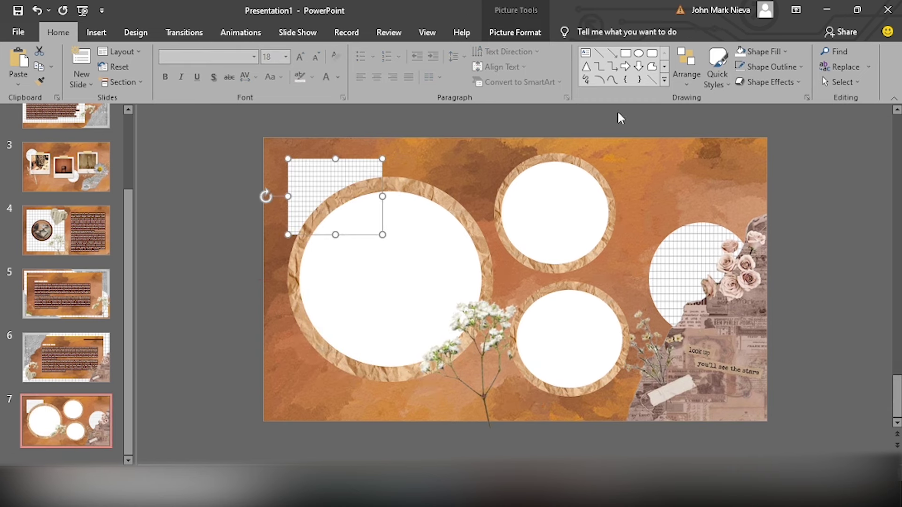
{"action": "key", "text": "Tab"}
{"action": "left_click", "coordinate": [769, 82]}
{"action": "mouse_move", "coordinate": [778, 137]}
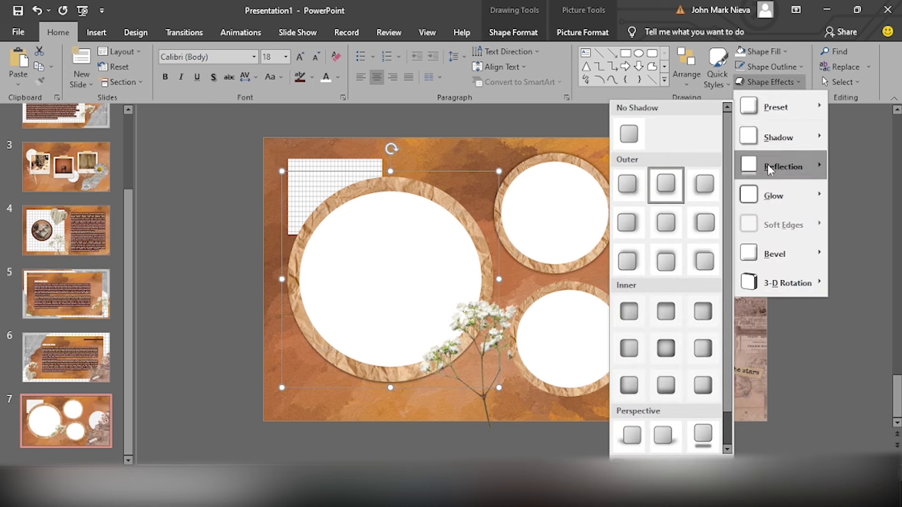
{"action": "key", "text": "ctrl+v"}
Step: Crop the grid picture to a triangle and rotate it into place
{"action": "left_click", "coordinate": [749, 85]}
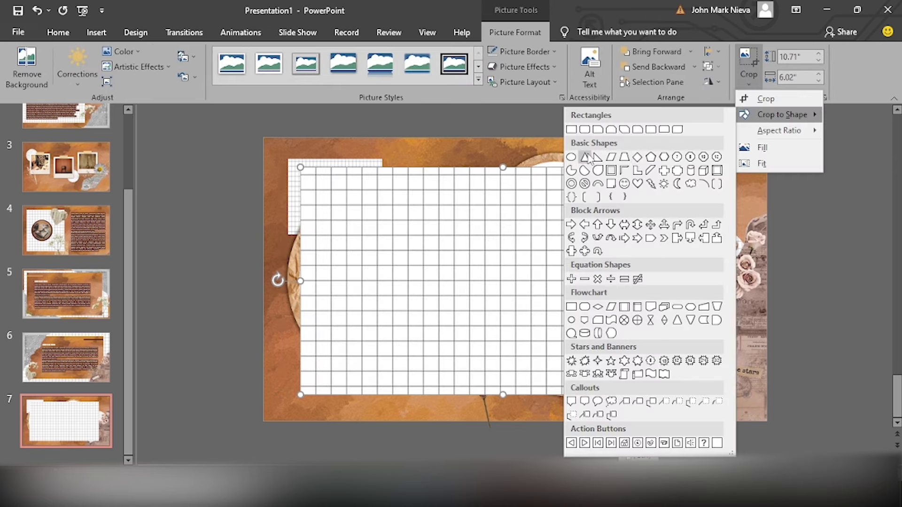
{"action": "left_click", "coordinate": [586, 158]}
{"action": "left_click_drag", "start_coordinate": [584, 246], "coordinate": [607, 236]}
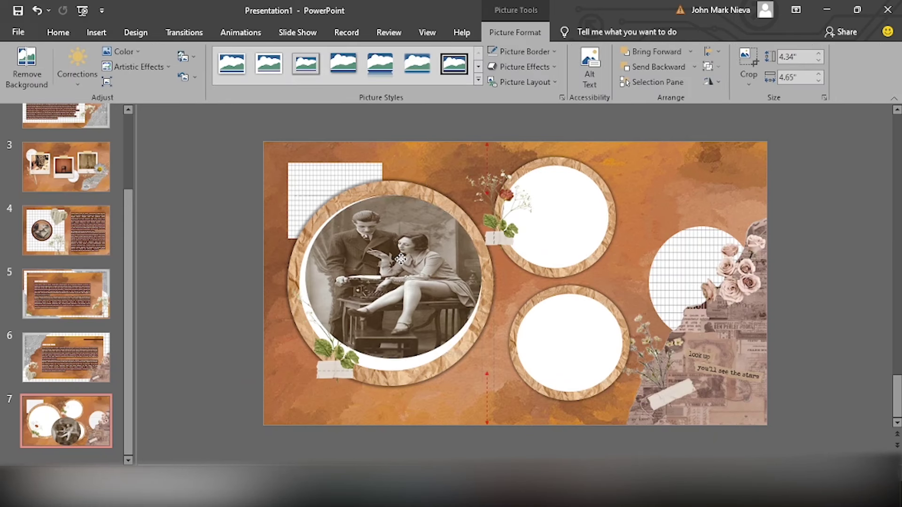
Step: Shrink the couple photo to fit the large ring frame
{"action": "left_click_drag", "start_coordinate": [389, 200], "coordinate": [391, 202]}
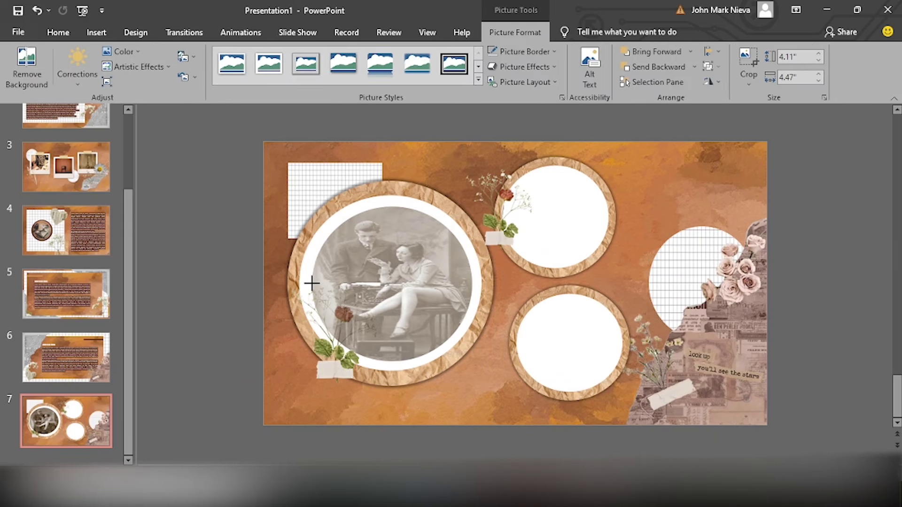
{"action": "left_click", "coordinate": [785, 276]}
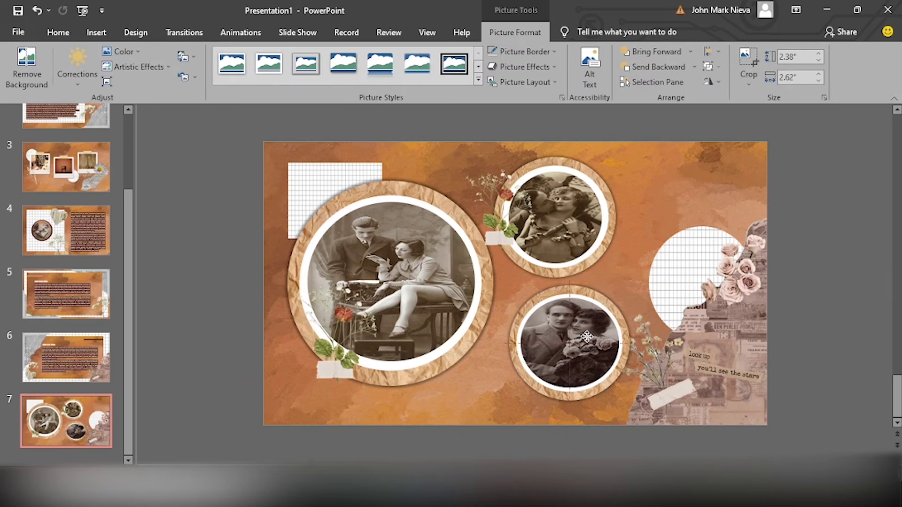
{"action": "left_click", "coordinate": [817, 276]}
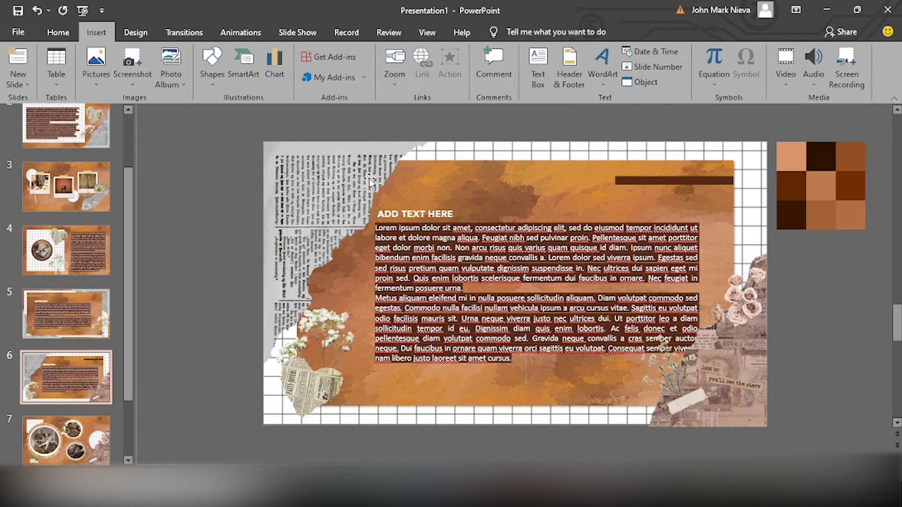
Step: Paste the newspaper background, grid paper and white baby's-breath onto slide 8
{"action": "key", "text": "ctrl+v"}
{"action": "left_click", "coordinate": [376, 389]}
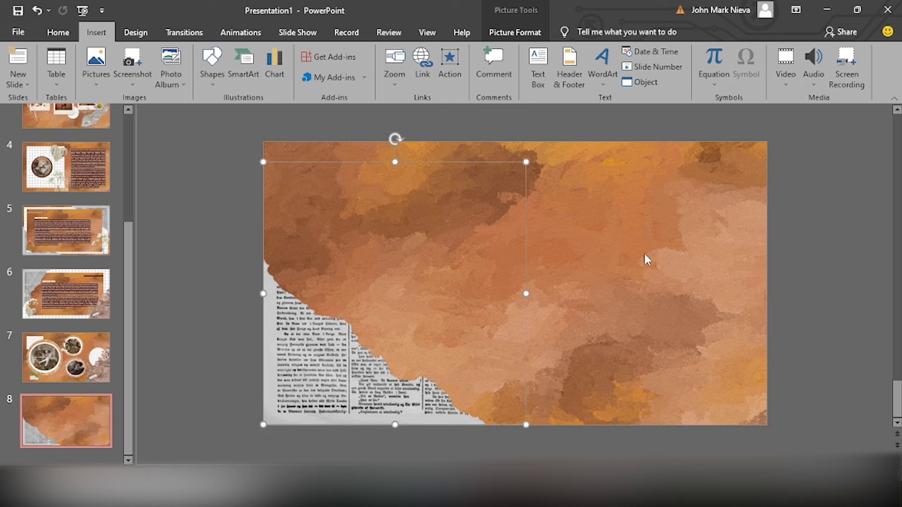
{"action": "left_click", "coordinate": [66, 420]}
{"action": "key", "text": "ctrl+v"}
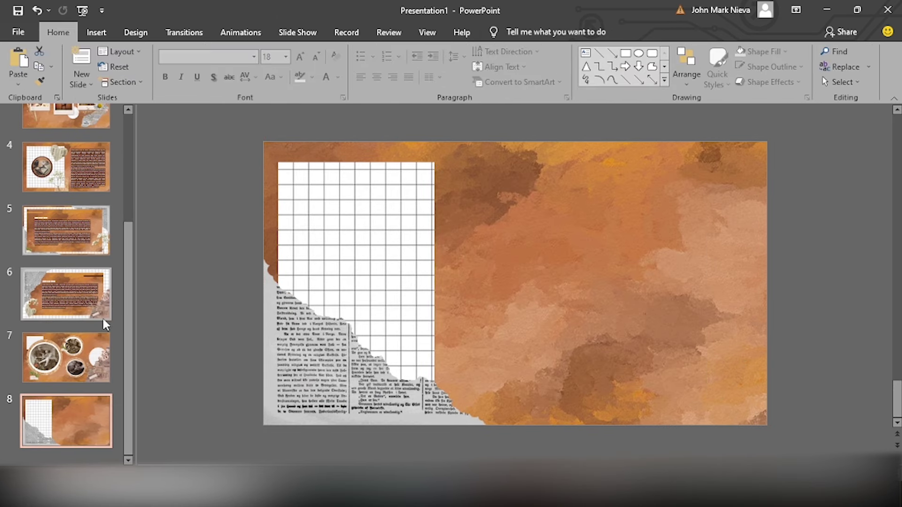
{"action": "key", "text": "ctrl+v"}
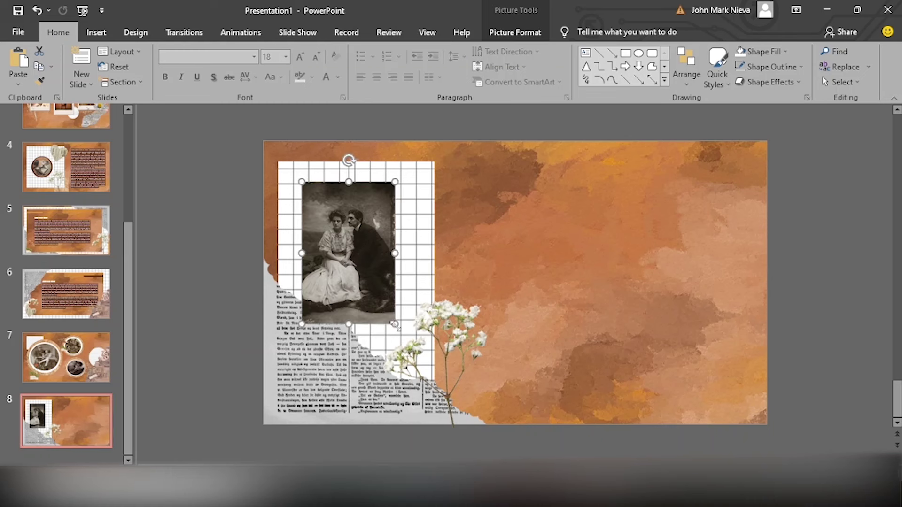
Step: Enlarge the couple photo on the grid card and preview shadow effects
{"action": "left_click_drag", "start_coordinate": [395, 324], "coordinate": [411, 350]}
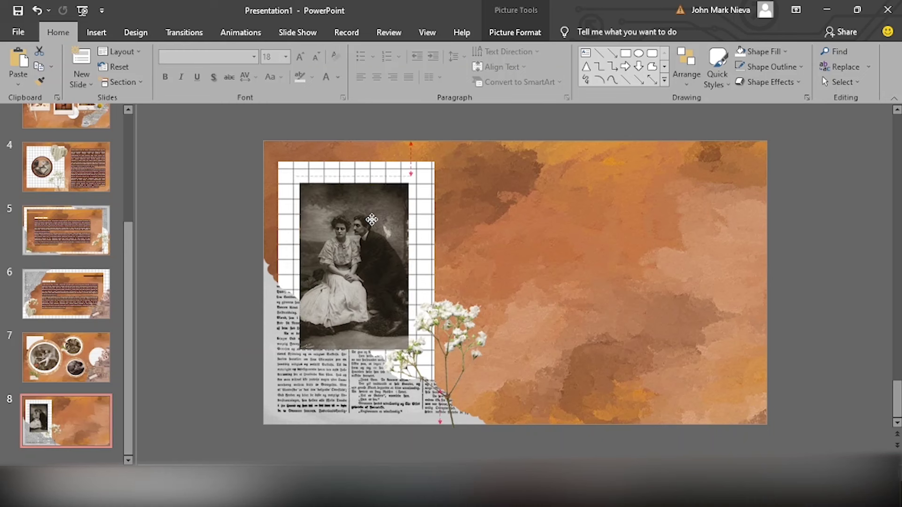
{"action": "left_click", "coordinate": [771, 82]}
{"action": "left_click", "coordinate": [789, 82]}
{"action": "left_click", "coordinate": [789, 82]}
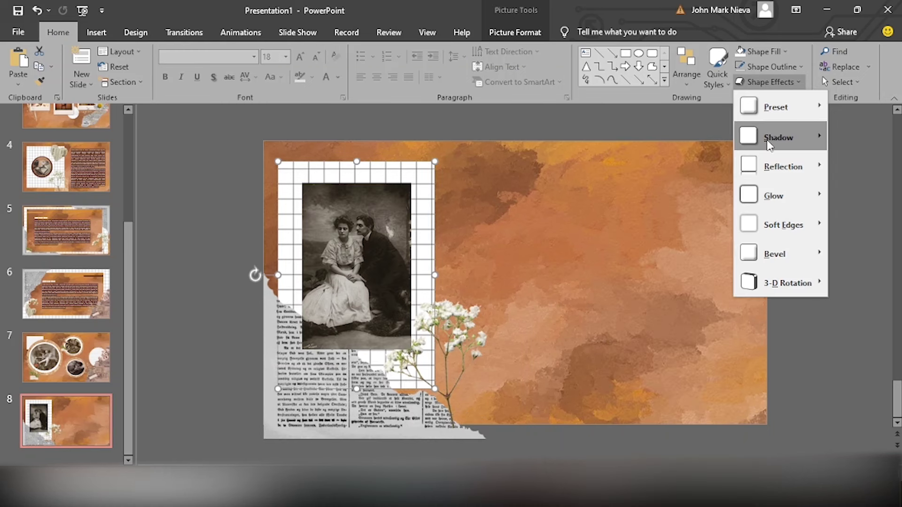
{"action": "key", "text": "Escape"}
{"action": "key", "text": "Escape"}
Step: Copy slide 6's lorem paragraph onto slide 8, placed right and narrowed
{"action": "left_click", "coordinate": [66, 294]}
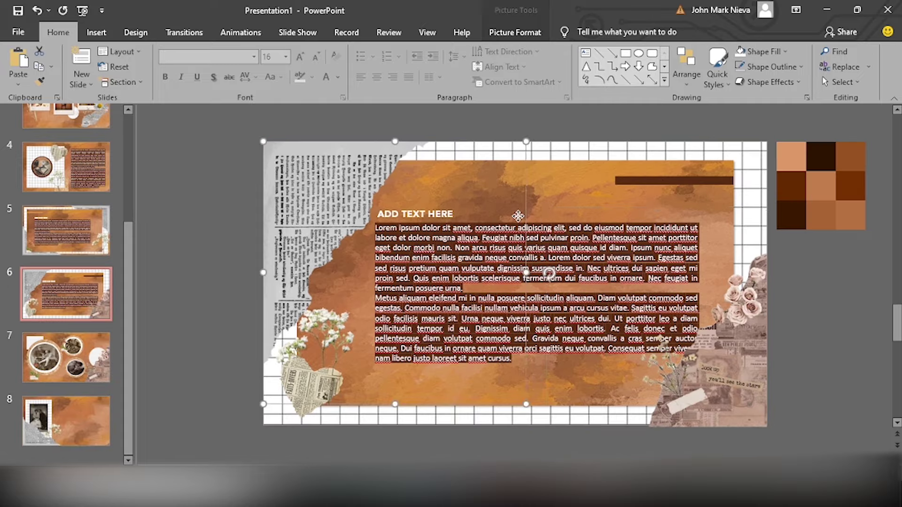
{"action": "left_click", "coordinate": [536, 216]}
{"action": "key", "text": "ctrl+c"}
{"action": "left_click", "coordinate": [65, 420]}
{"action": "key", "text": "ctrl+v"}
{"action": "left_click_drag", "start_coordinate": [513, 220], "coordinate": [540, 188]}
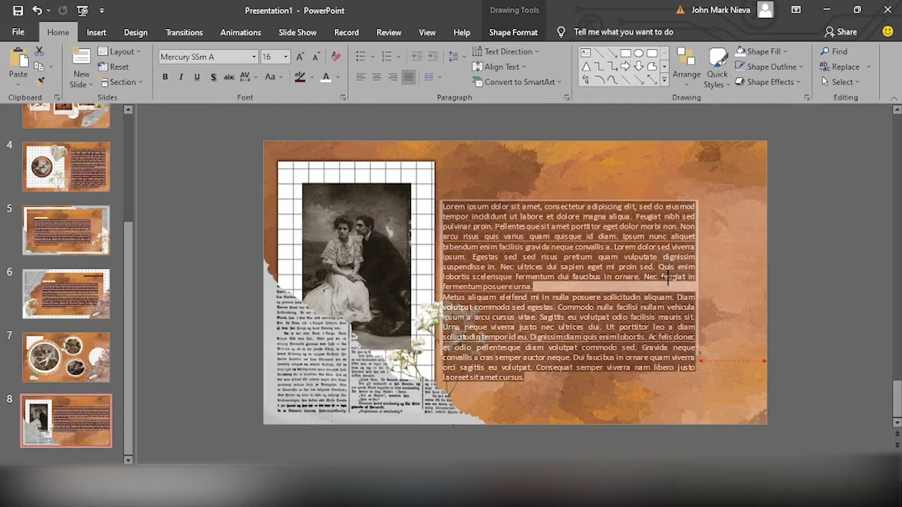
{"action": "left_click_drag", "start_coordinate": [398, 265], "coordinate": [485, 280]}
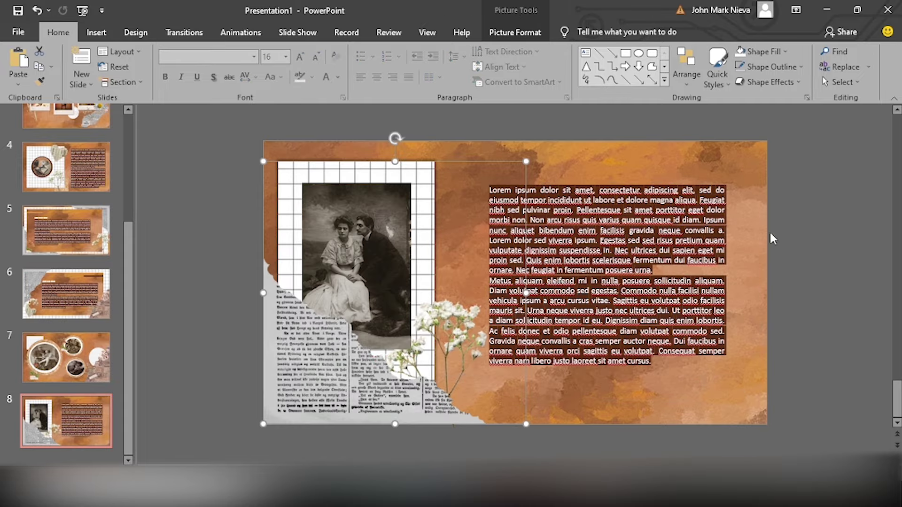
Step: Bring the torn newspaper scrap from another slide onto slide 8
{"action": "left_click", "coordinate": [66, 357]}
{"action": "left_click", "coordinate": [66, 231]}
{"action": "left_click", "coordinate": [610, 153]}
{"action": "key", "text": "ctrl+z"}
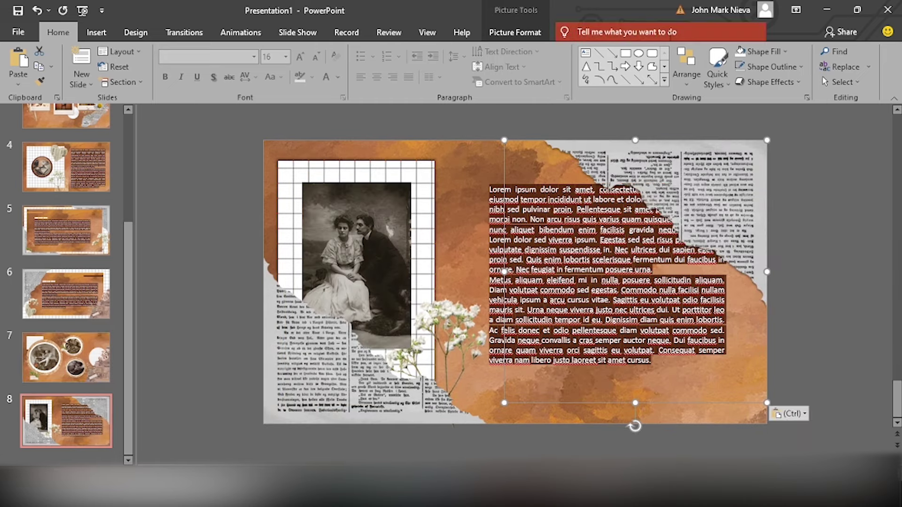
Step: Copy the 'ADD TEXT HERE' title onto slide 8 above the paragraph
{"action": "left_click", "coordinate": [66, 230]}
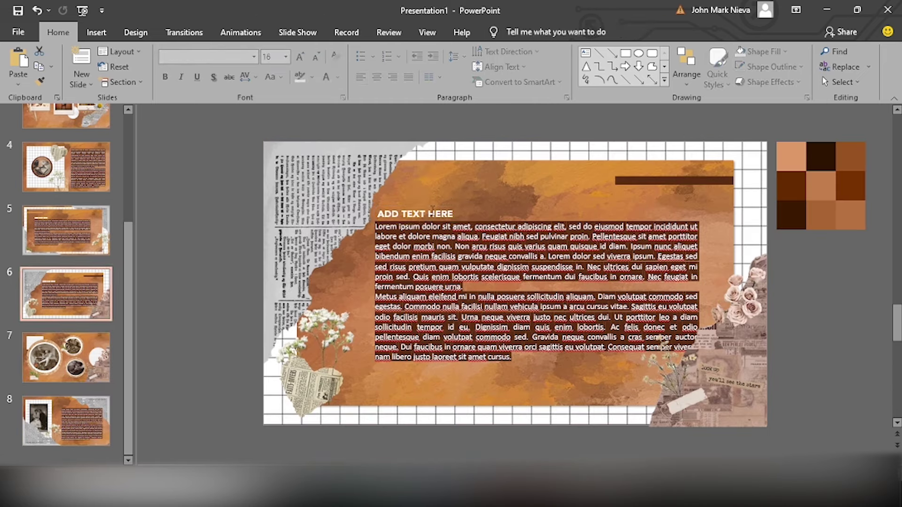
{"action": "left_click", "coordinate": [423, 214]}
{"action": "key", "text": "ctrl+c"}
{"action": "left_click", "coordinate": [66, 421]}
{"action": "key", "text": "ctrl+v"}
{"action": "left_click_drag", "start_coordinate": [448, 213], "coordinate": [551, 193]}
{"action": "left_click", "coordinate": [827, 215]}
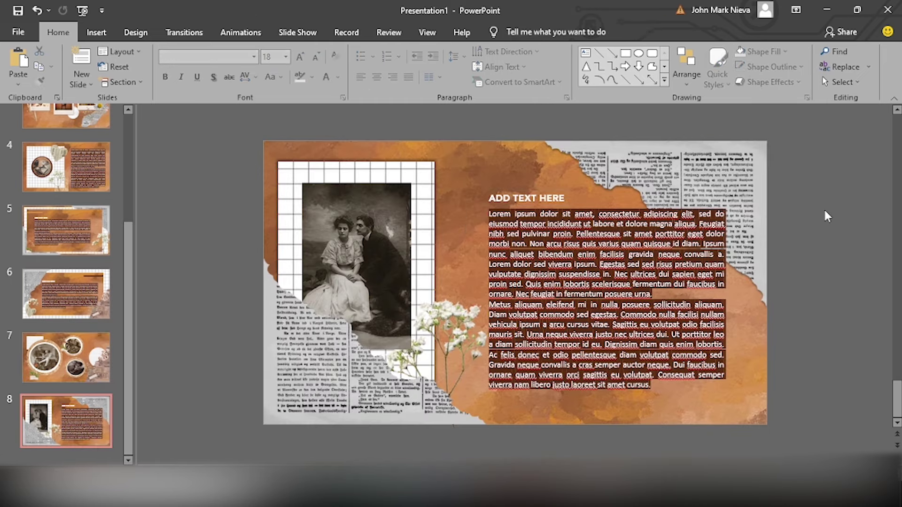
{"action": "key", "text": "F5"}
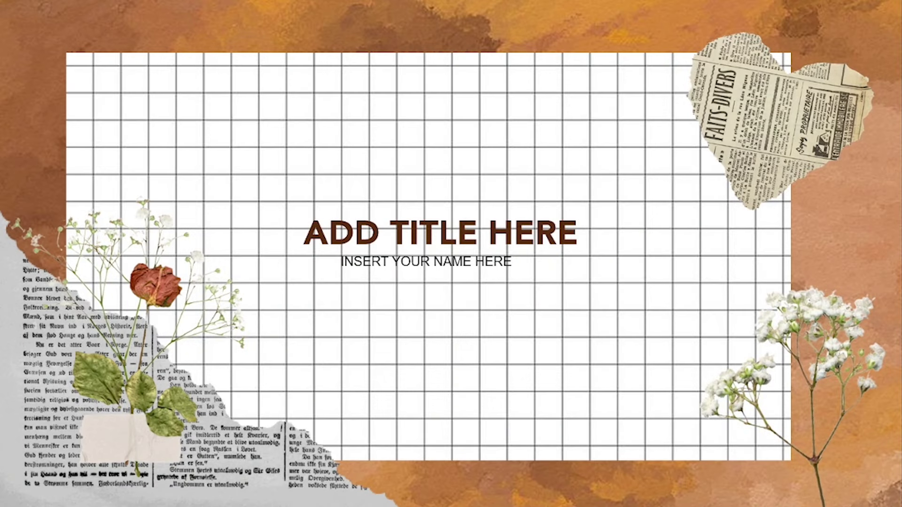
Step: Advance the slide show from the lorem ipsum slide to the circular photo frames slide
{"action": "key", "text": "Right"}
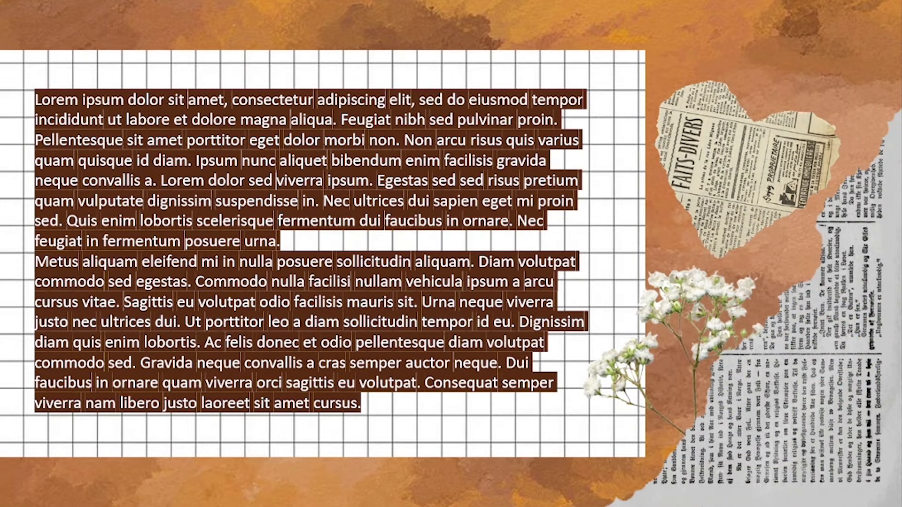
{"action": "key", "text": "Right"}
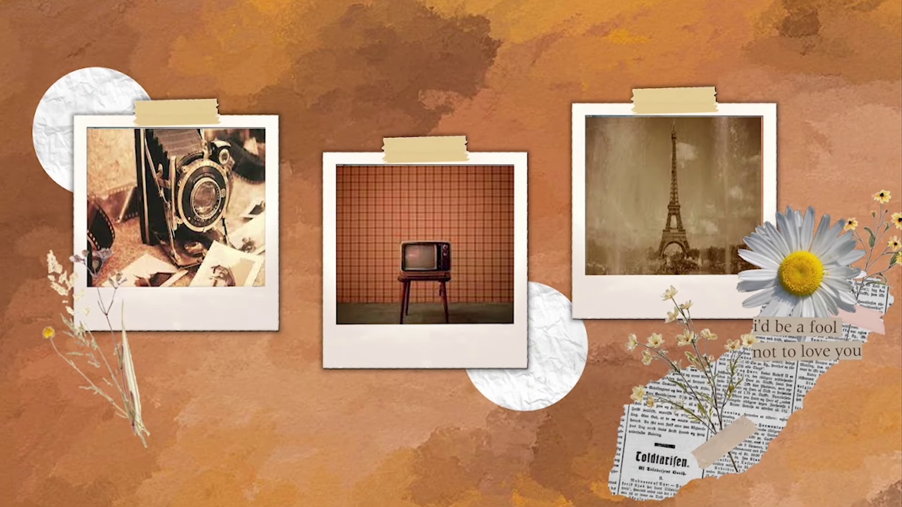
{"action": "key", "text": "Right"}
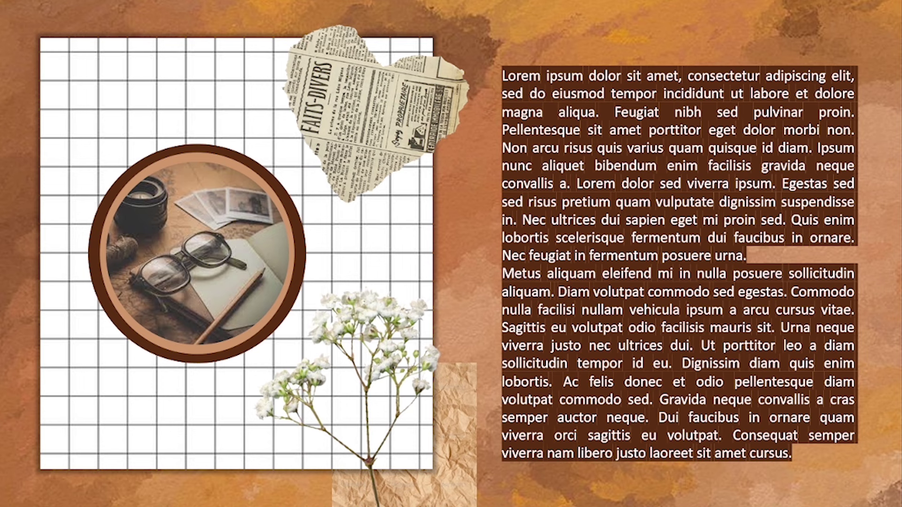
{"action": "key", "text": "Right"}
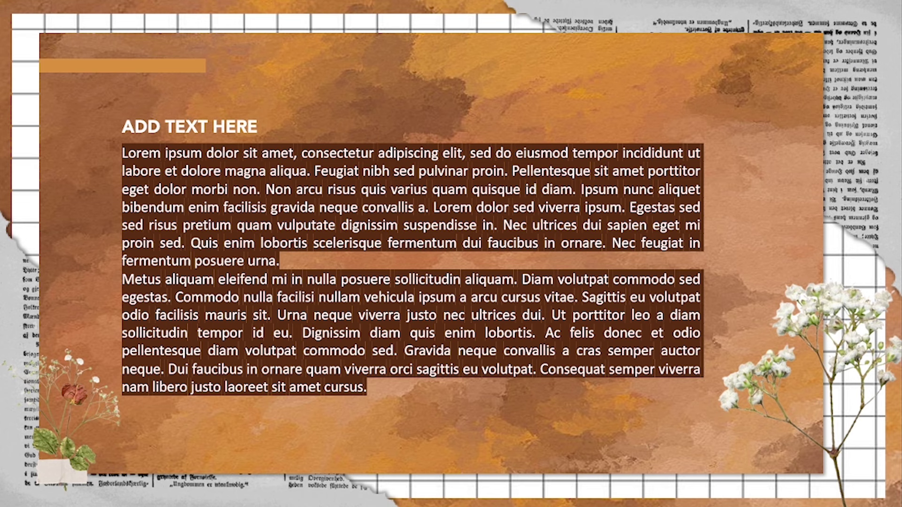
{"action": "key", "text": "Right"}
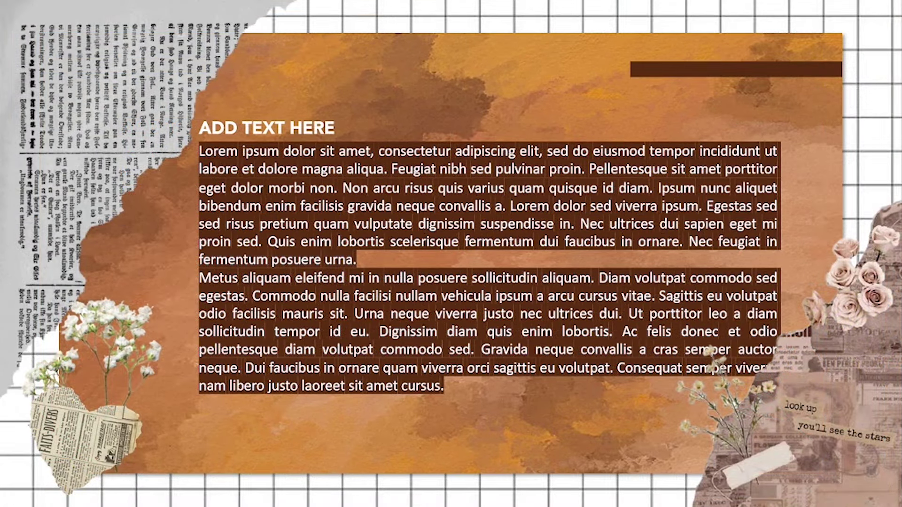
{"action": "key", "text": "Right"}
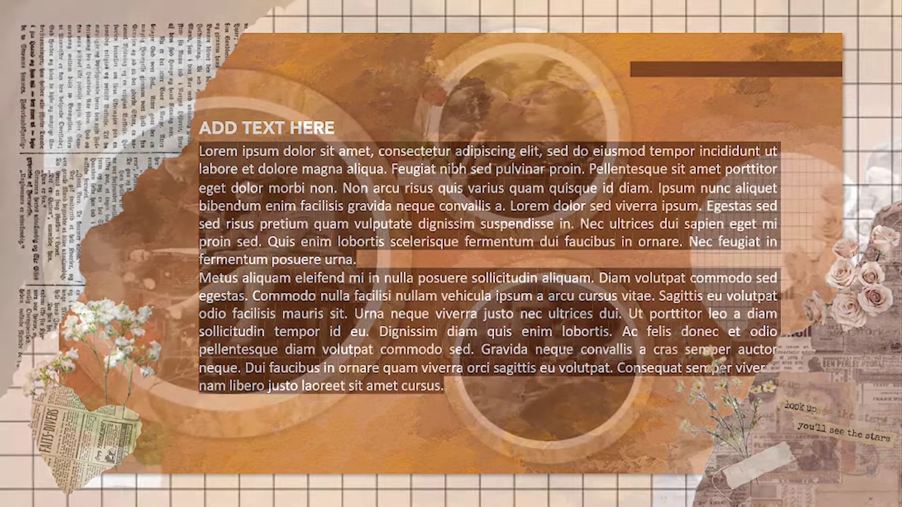